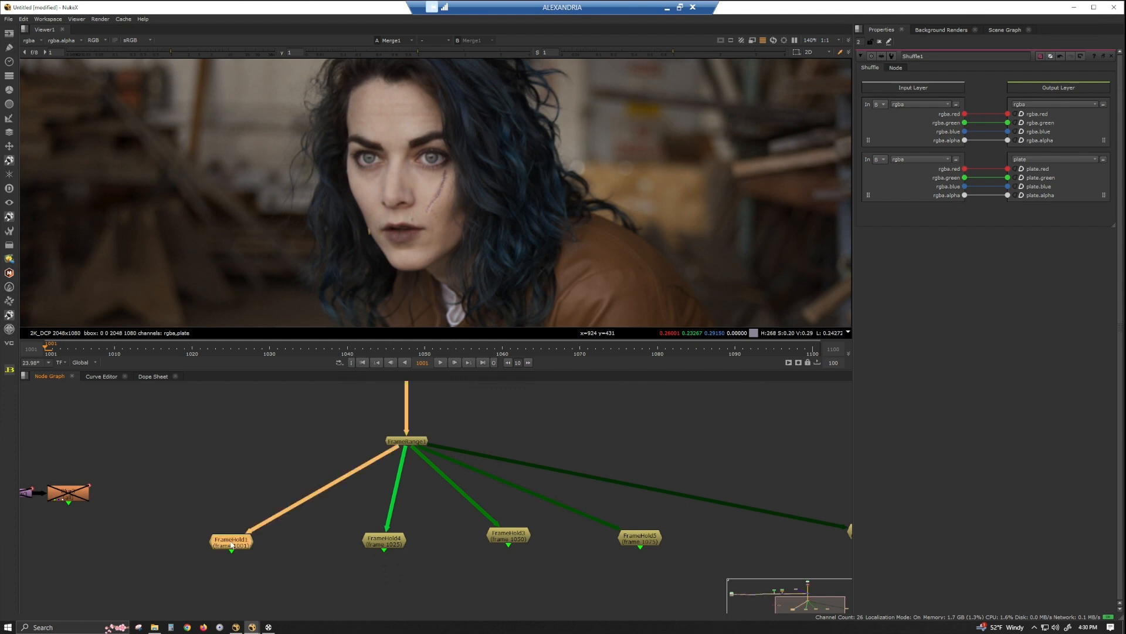
# View each FrameHold's output in turn for frames 1001, 1025, 1050, 1075 and 1100, and return to frame 1001.
pyautogui.press('1')
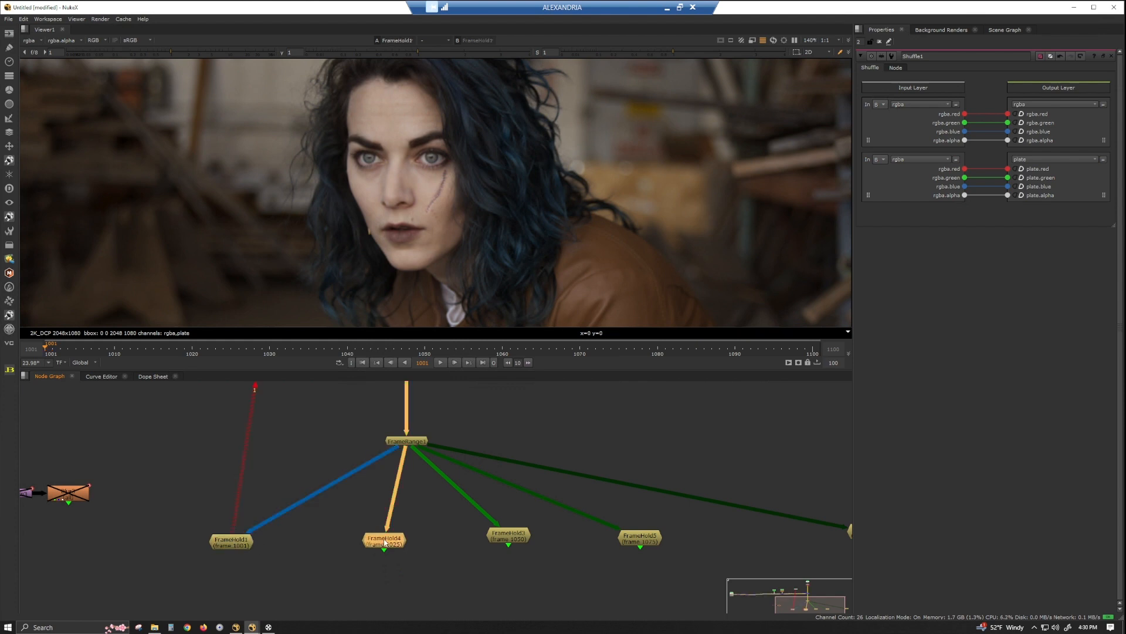
pyautogui.click(384, 542)
pyautogui.press('1')
pyautogui.click(509, 535)
pyautogui.press('1')
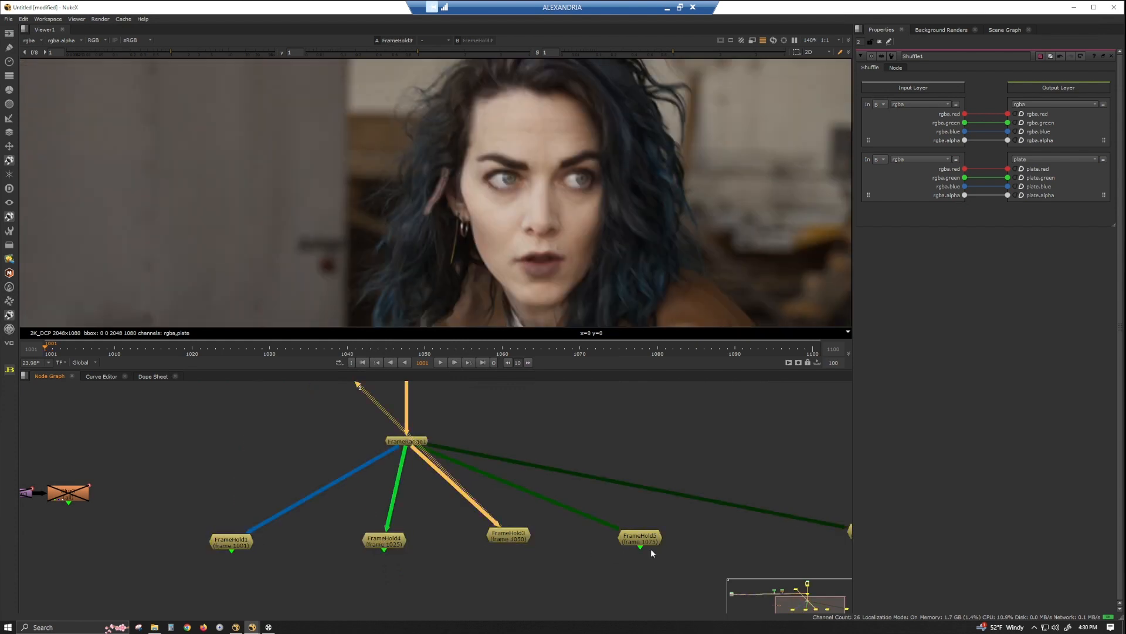
pyautogui.moveTo(650, 548); pyautogui.dragTo(462, 548, button='middle')
pyautogui.click(452, 535)
pyautogui.press('1')
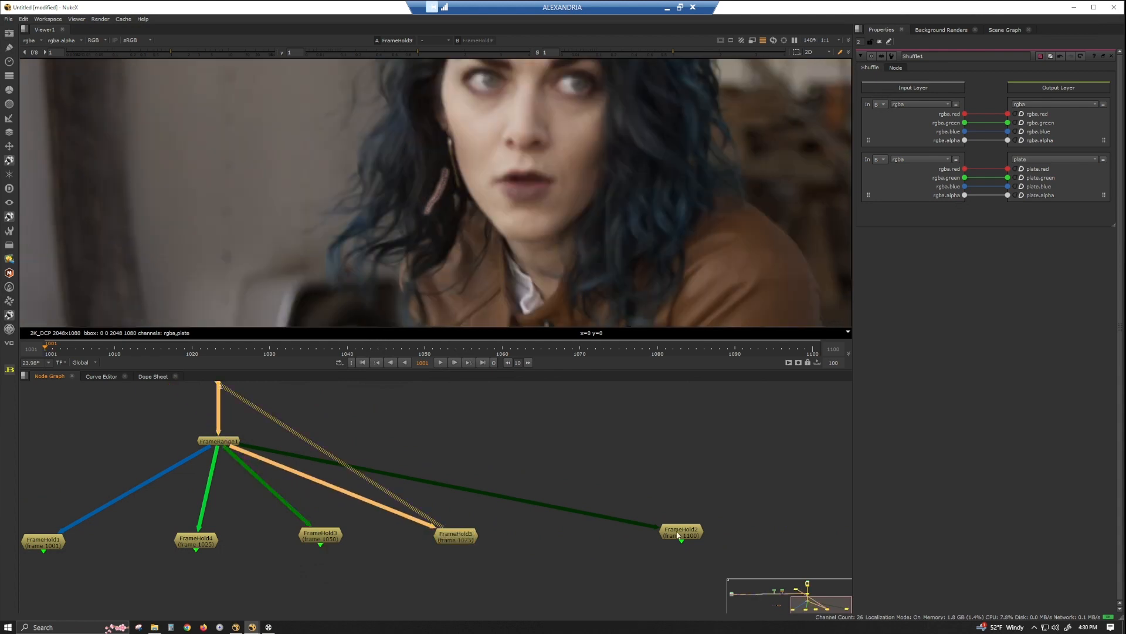
pyautogui.click(676, 528)
pyautogui.press('1')
pyautogui.moveTo(356, 491); pyautogui.dragTo(598, 496, button='middle')
pyautogui.click(287, 544)
pyautogui.press('1')
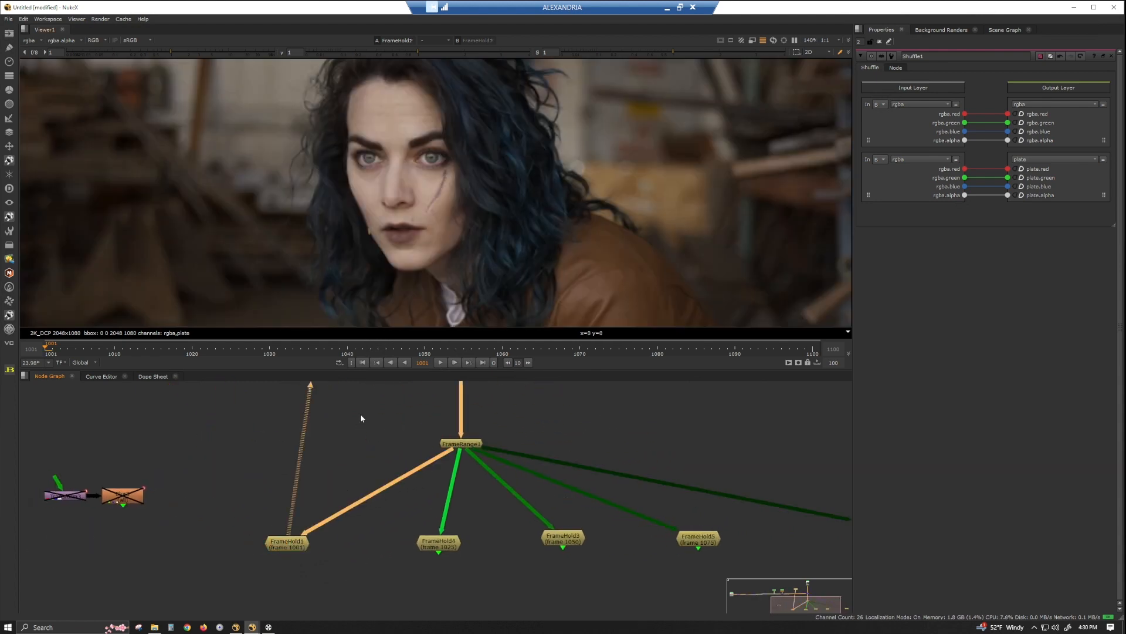
# Move the Viewer node down beside the frame holds and insert a Transform between the mask merge and Merge1.
pyautogui.scroll(-6, 398, 543)
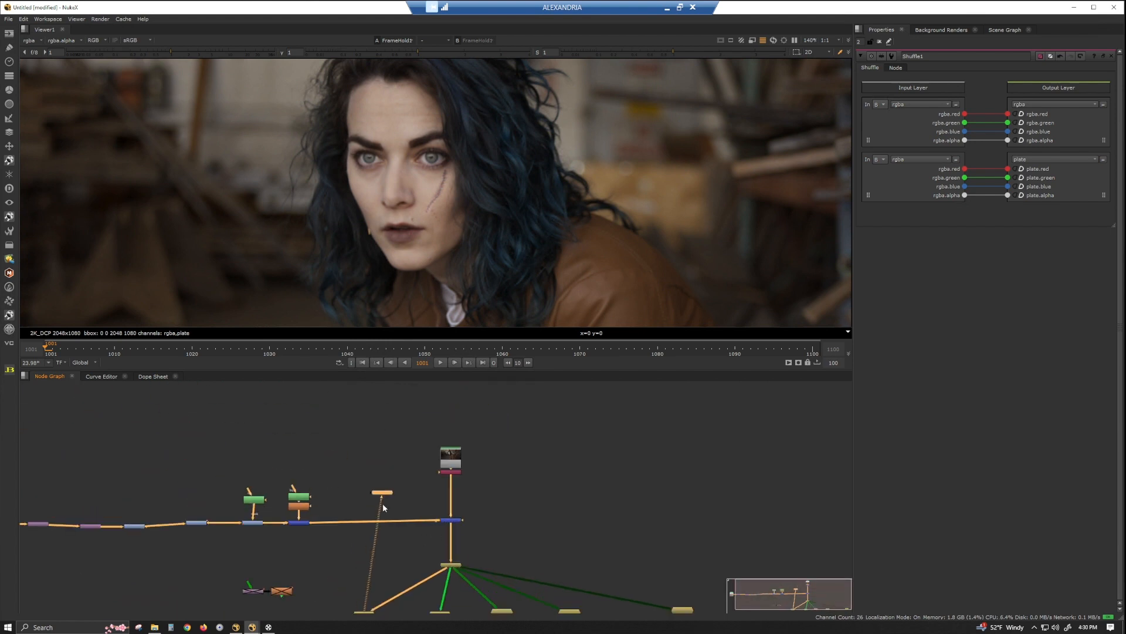
pyautogui.moveTo(387, 497); pyautogui.dragTo(350, 591)
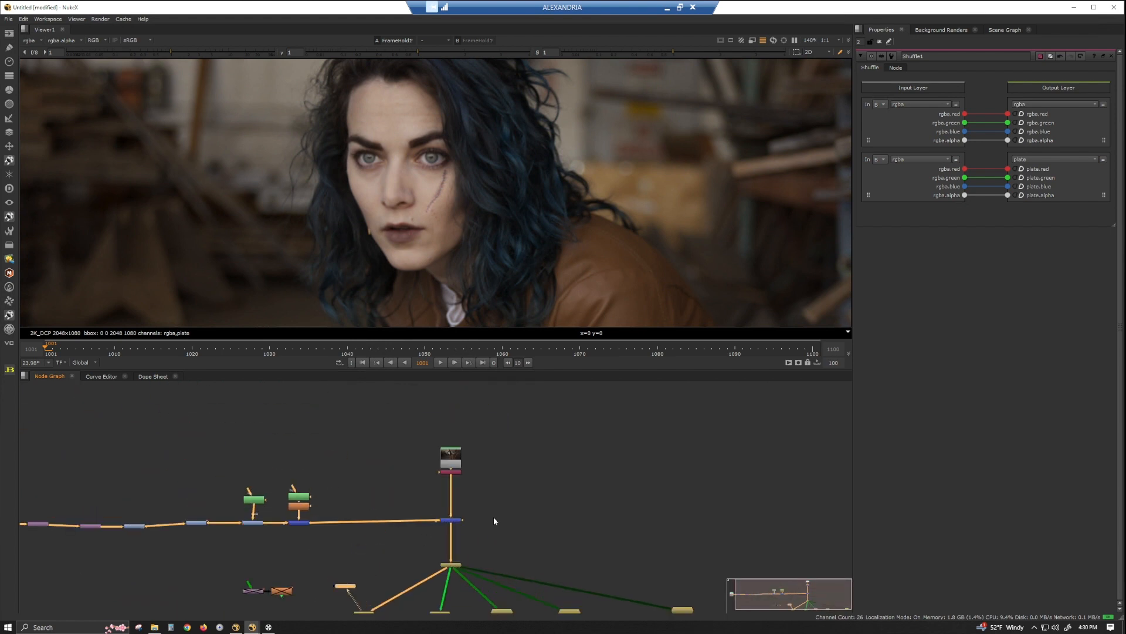
pyautogui.click(454, 522)
pyautogui.click(302, 524)
pyautogui.press('t')
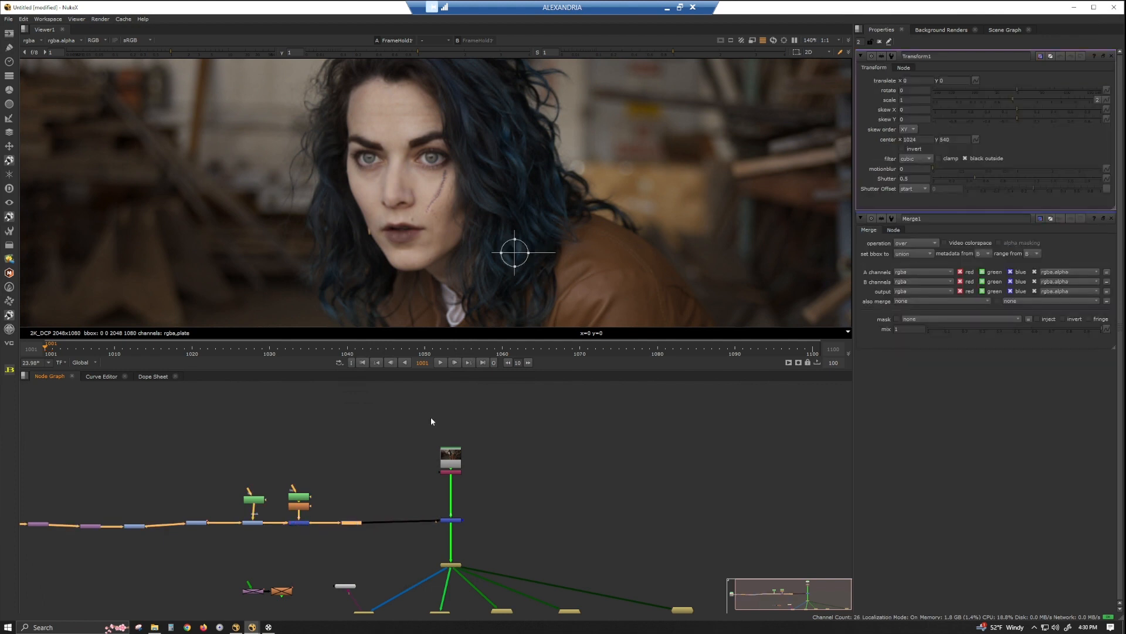
# Place the Transform's pivot over the scar at about 910, 677 and set translate, rotate and scale keys at frame 1001.
pyautogui.keyDown('ctrl'); pyautogui.moveTo(514, 252); pyautogui.dragTo(447, 174); pyautogui.keyUp('ctrl')
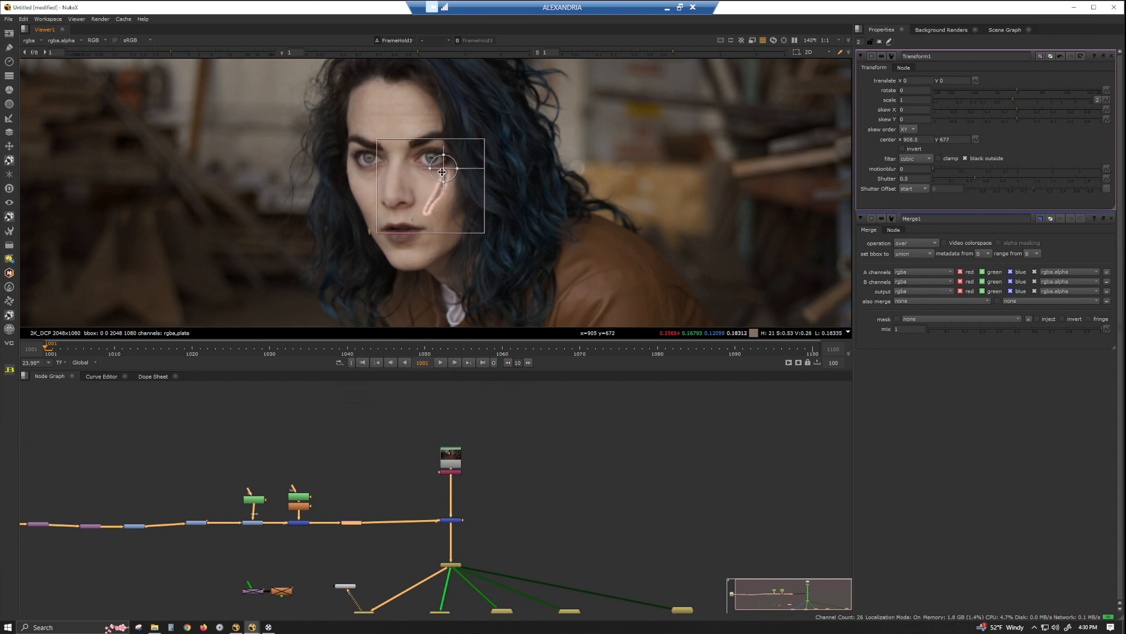
pyautogui.keyDown('ctrl'); pyautogui.moveTo(442, 172); pyautogui.dragTo(444, 172); pyautogui.keyUp('ctrl')
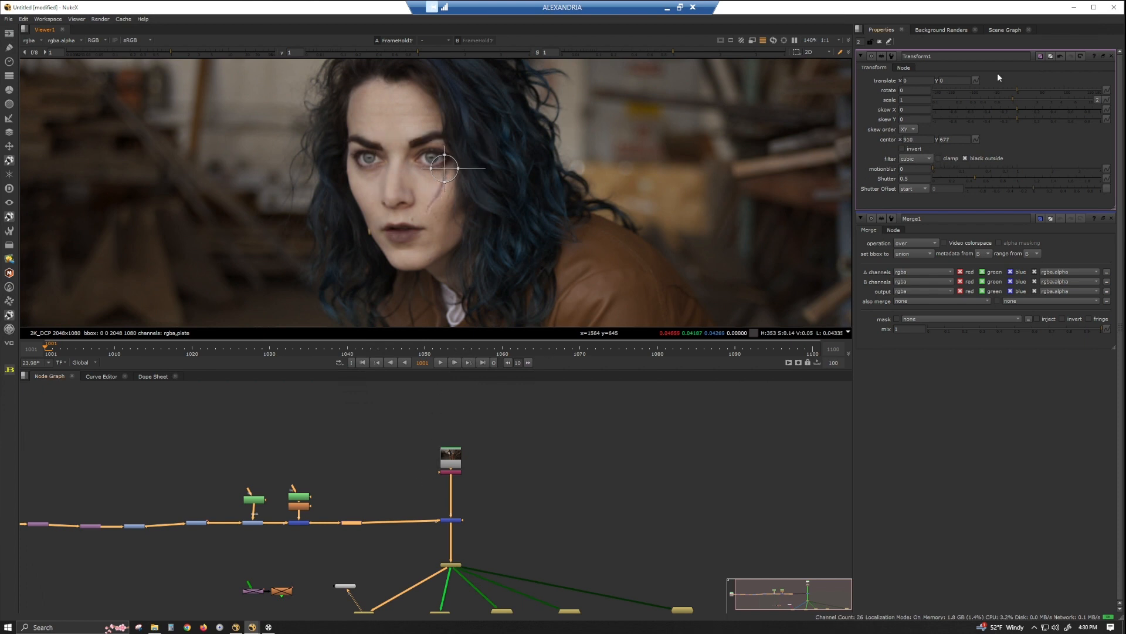
pyautogui.click(975, 81)
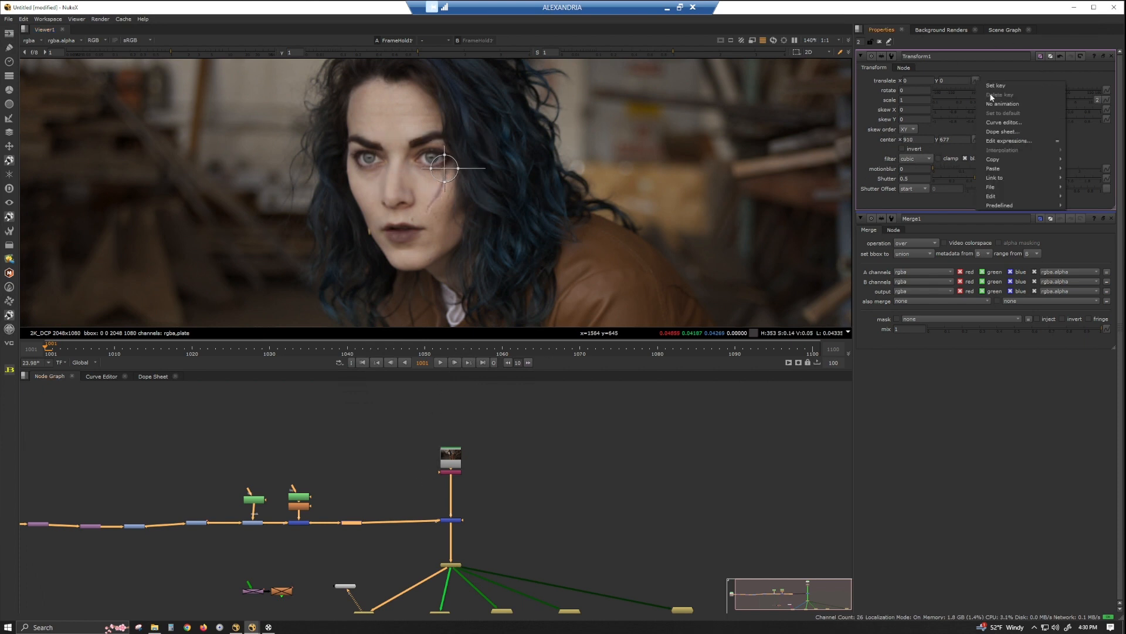
pyautogui.click(994, 86)
pyautogui.rightClick(918, 91)
pyautogui.click(936, 95)
pyautogui.rightClick(918, 100)
pyautogui.click(936, 104)
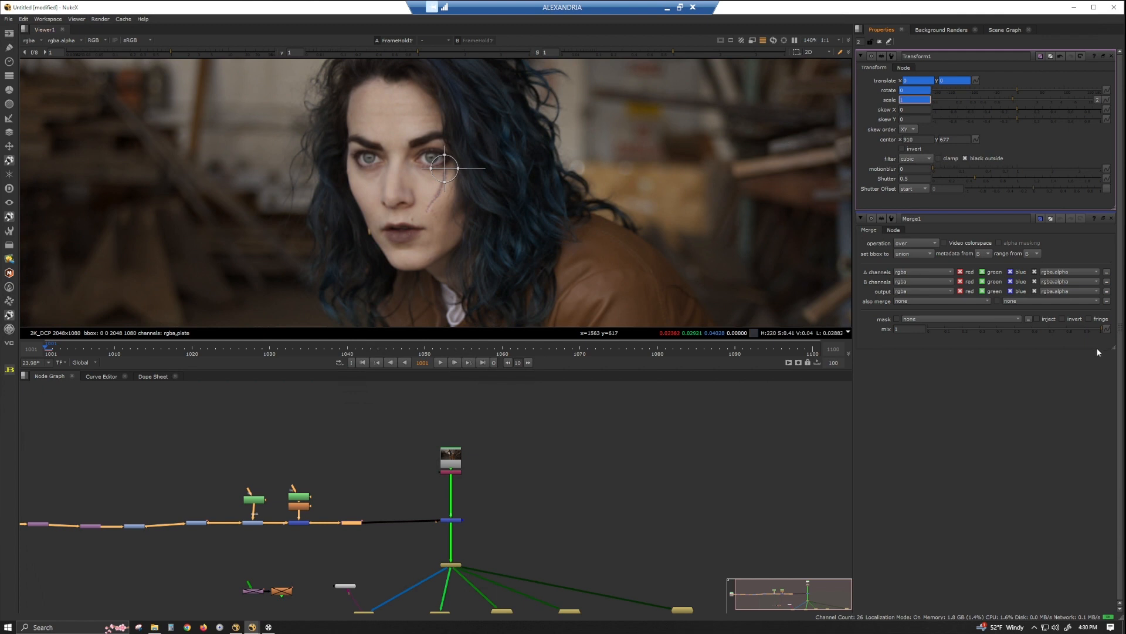
# View Merge1 at frame 1100 and fit the scar to the cheek with translate 83.5, 92, rotate -10.8 and scale 1.5.
pyautogui.click(813, 348)
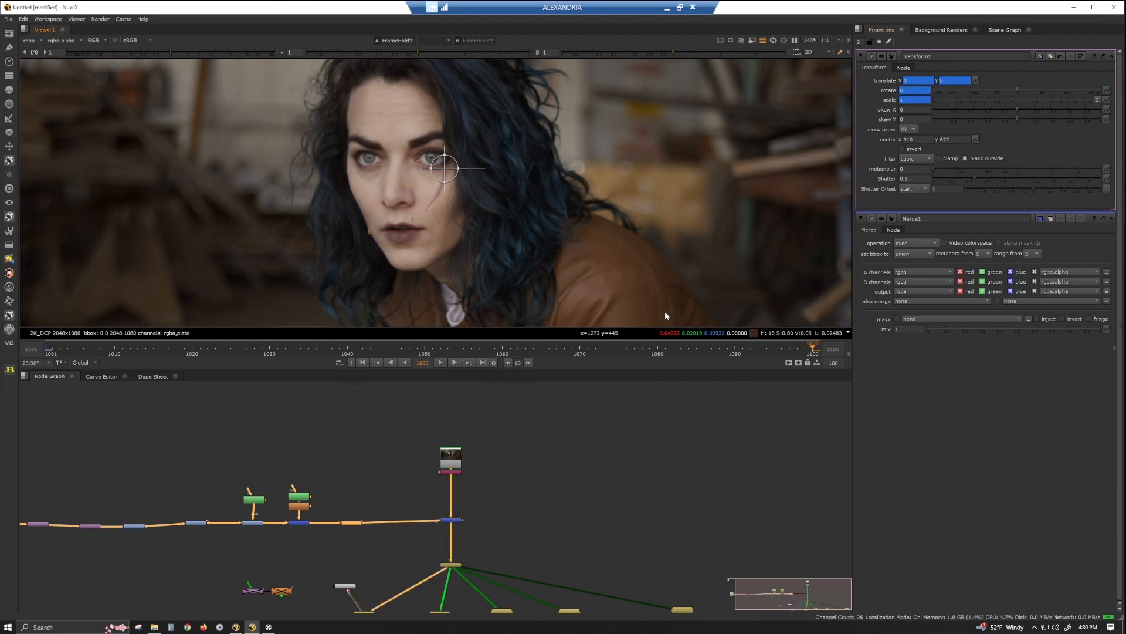
pyautogui.click(457, 518)
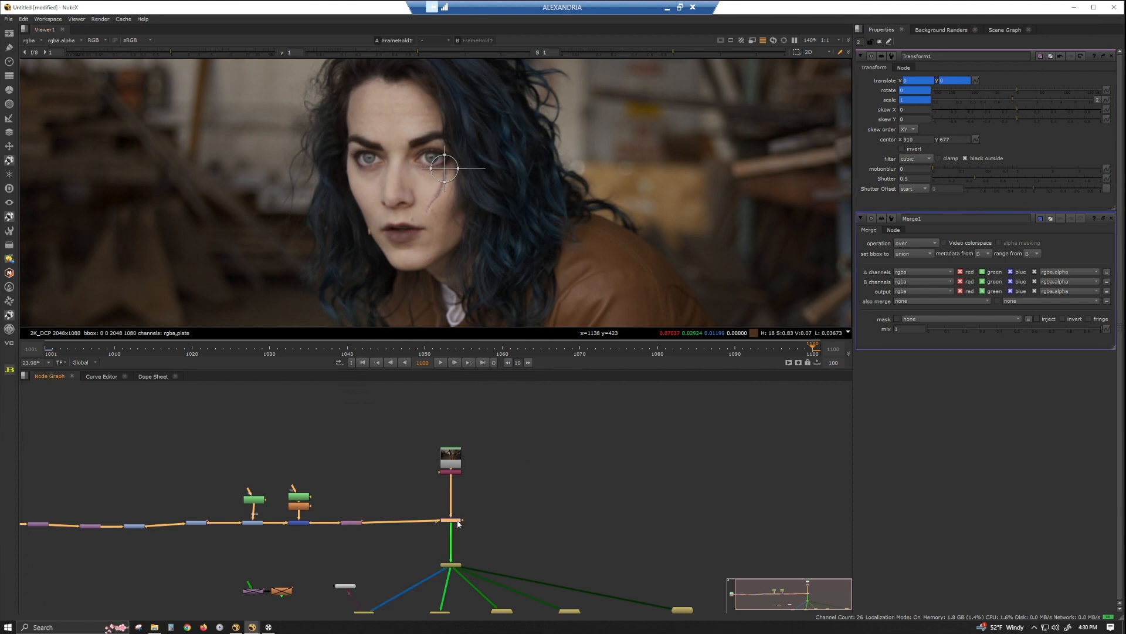
pyautogui.press('1')
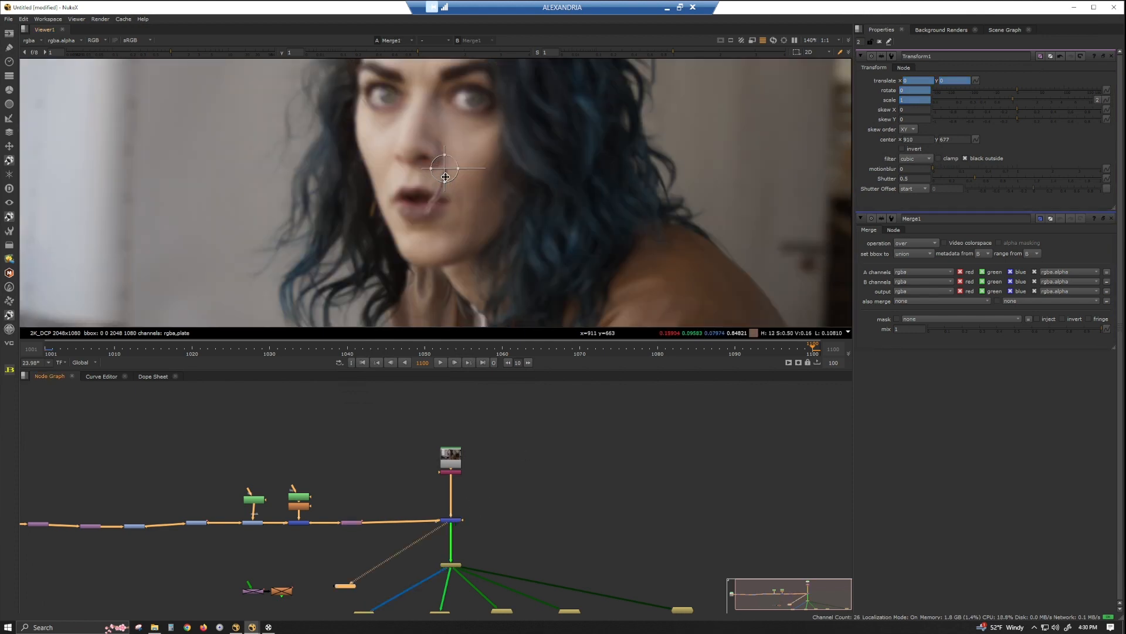
pyautogui.moveTo(448, 175); pyautogui.dragTo(499, 117)
pyautogui.click(923, 100)
pyautogui.scroll(5, 923, 101)
pyautogui.click(919, 90)
pyautogui.scroll(-8, 918, 90)
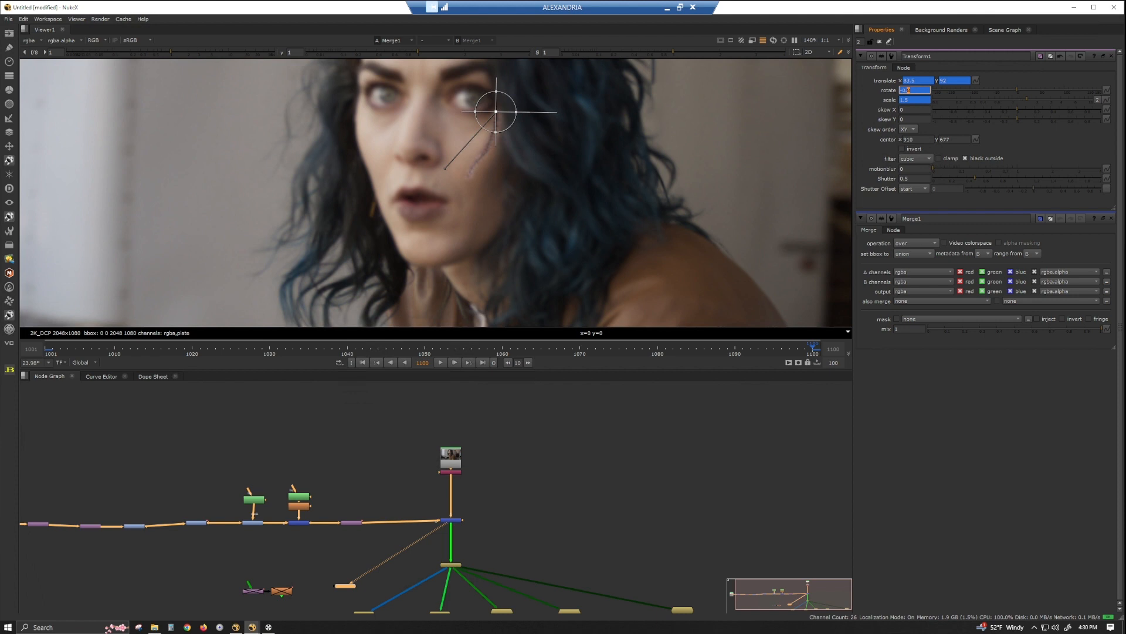
pyautogui.scroll(-10, 919, 90)
pyautogui.scroll(-1, 905, 90)
pyautogui.press('t')
pyautogui.moveTo(377, 529); pyautogui.dragTo(397, 522)
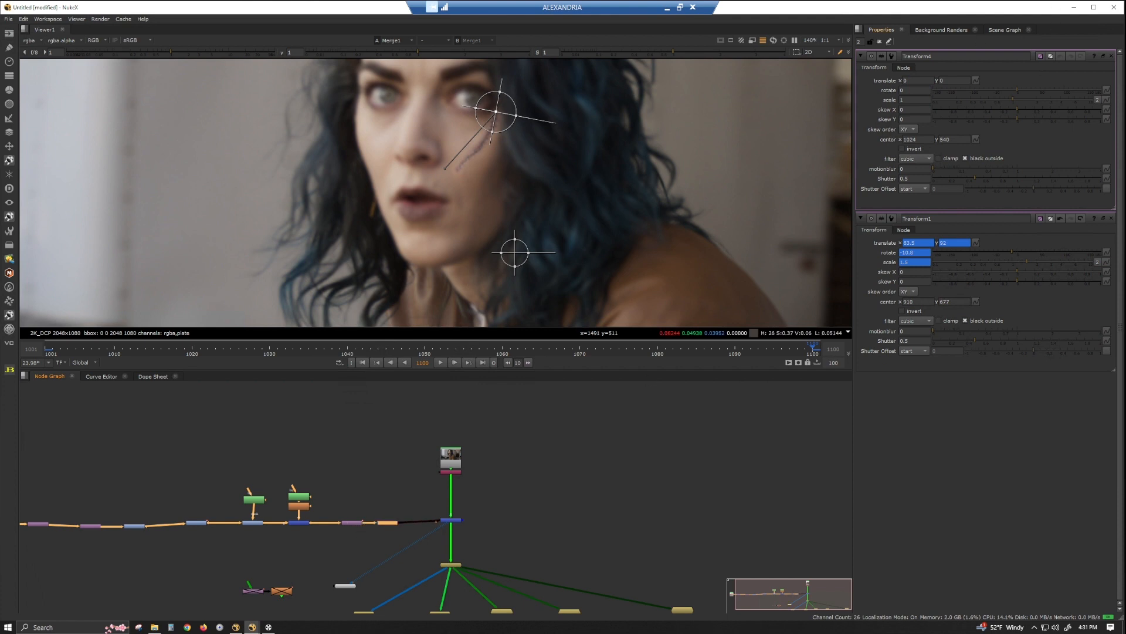
pyautogui.scroll(5, 364, 563)
pyautogui.moveTo(501, 402); pyautogui.dragTo(442, 470)
pyautogui.press('Delete')
# Insert a Blur node between Transform1 and Merge1 and set its size to 5.
pyautogui.click(339, 471)
pyautogui.press('b')
pyautogui.rightClick(898, 88)
pyautogui.click(896, 90)
pyautogui.write('5')
pyautogui.press('Return')
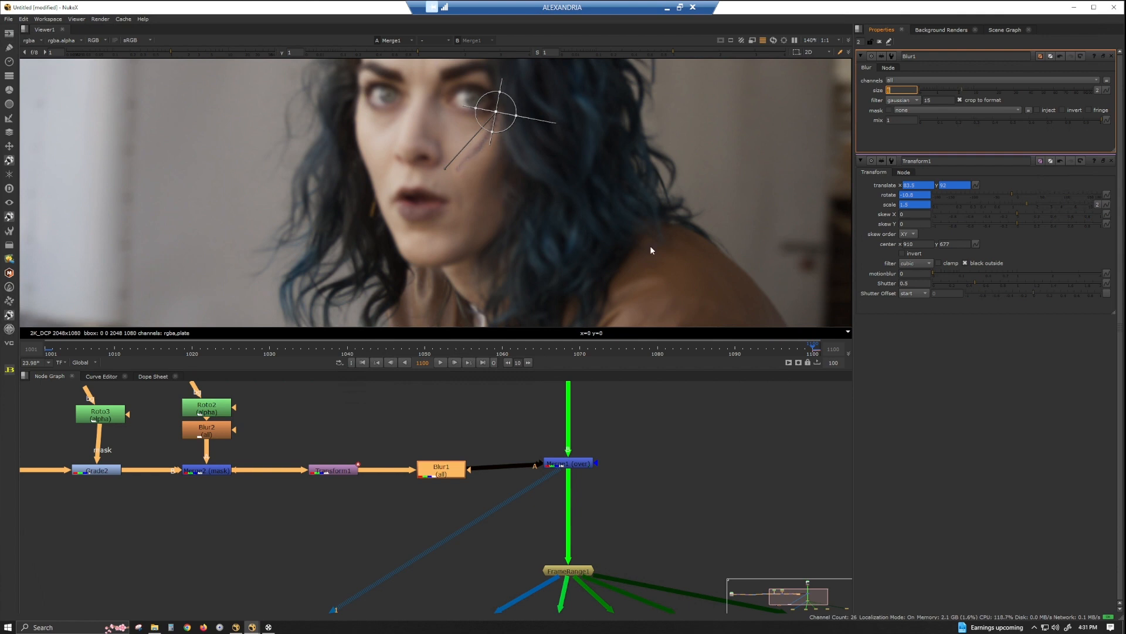
# Go to the first frame and reduce the blur size to 1.
pyautogui.click(362, 362)
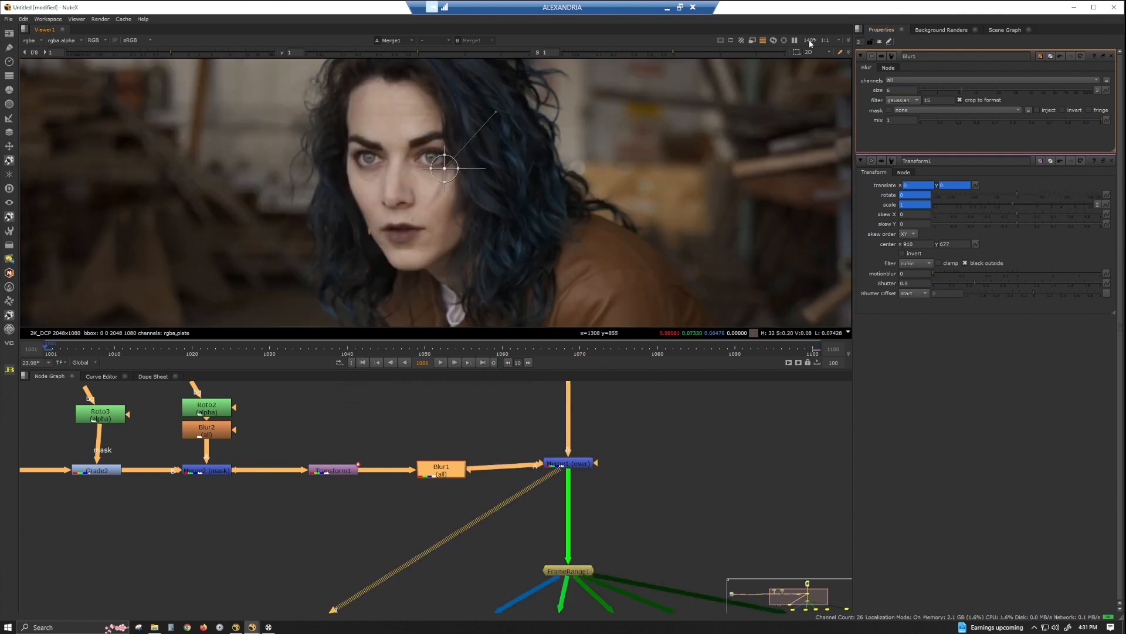
pyautogui.moveTo(897, 91); pyautogui.dragTo(881, 90)
pyautogui.scroll(3, 468, 189)
pyautogui.scroll(-3, 469, 176)
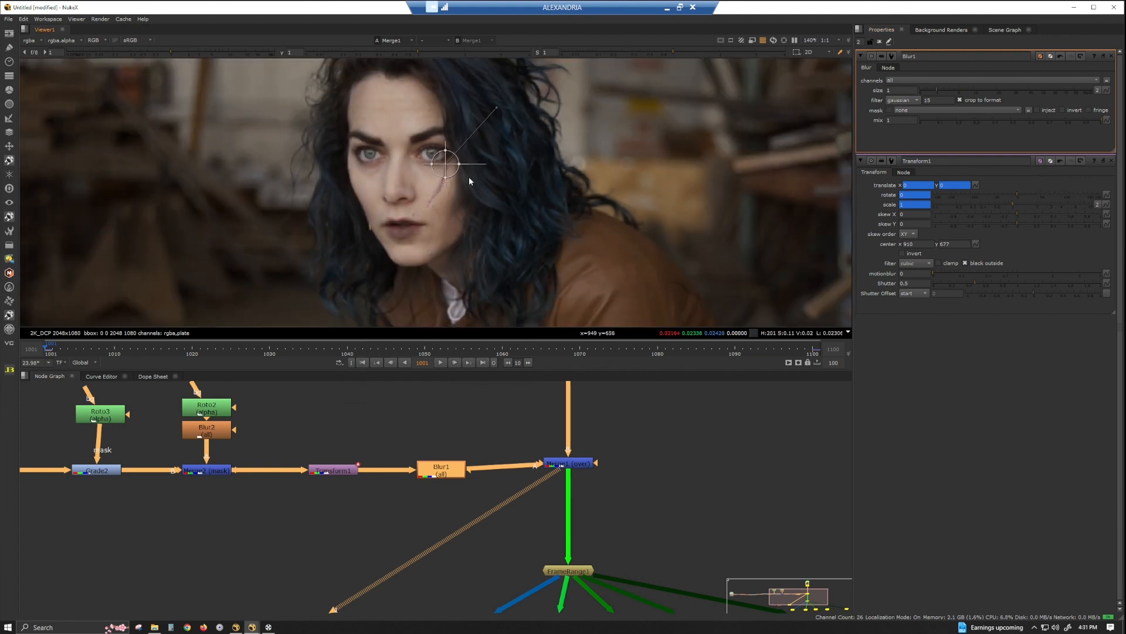
# At frame 1050, move the scar onto the cheek at translate about 253, -27.5, and adjust its rotation and scale.
pyautogui.click(425, 351)
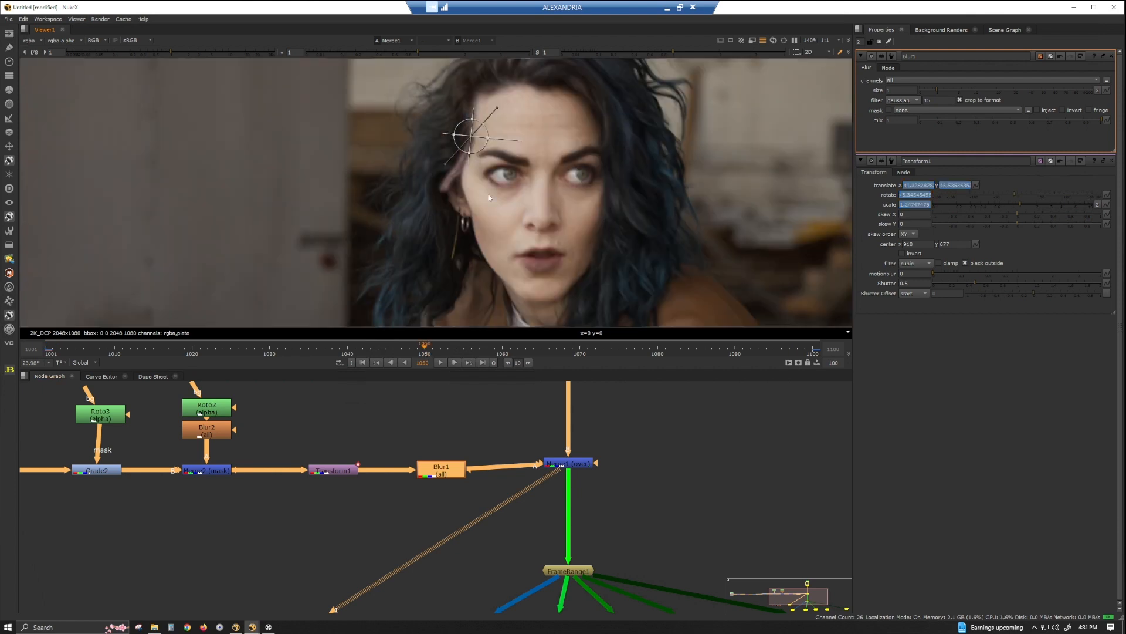
pyautogui.moveTo(470, 135); pyautogui.dragTo(601, 181)
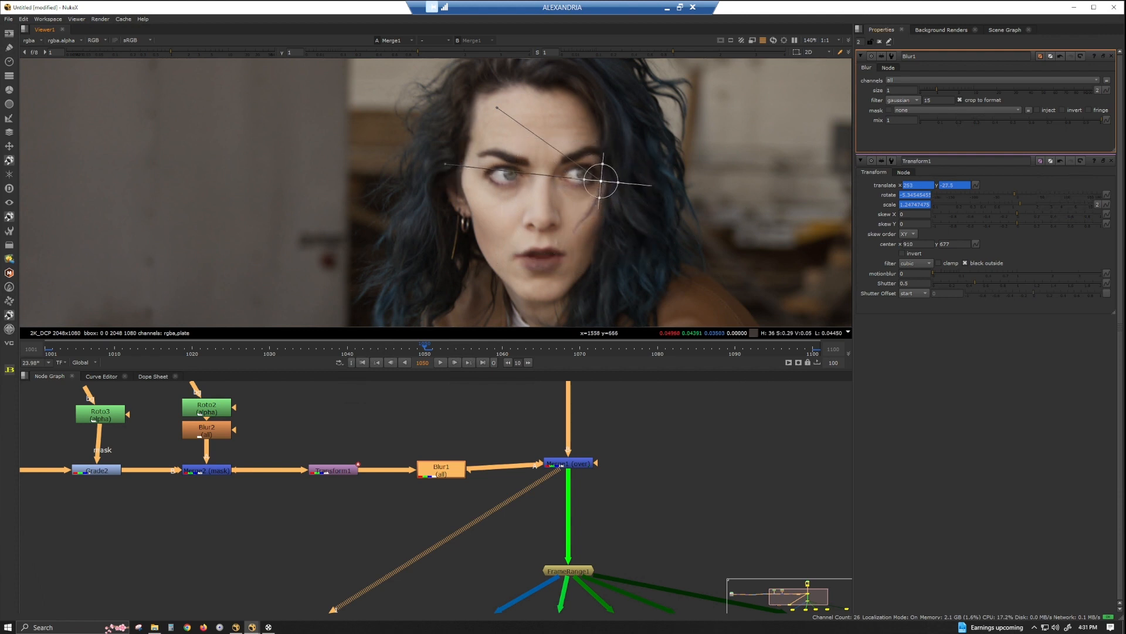
pyautogui.moveTo(904, 195)
pyautogui.keyDown('ctrl'); pyautogui.mouseDown()
pyautogui.moveTo(929, 194)
pyautogui.moveTo(910, 205)
pyautogui.mouseUp(); pyautogui.keyUp('ctrl')
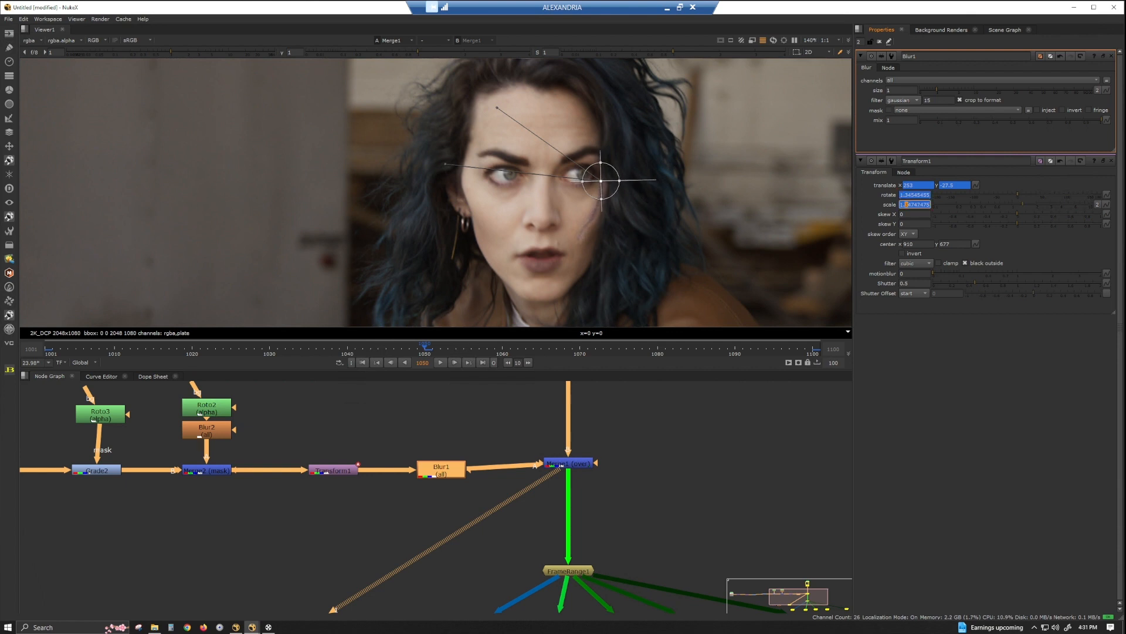
# At frame 1075, move the scar onto the cheek at translate about 247, 118.5, and fine-tune its rotation.
pyautogui.click(621, 351)
pyautogui.moveTo(598, 91); pyautogui.dragTo(602, 88)
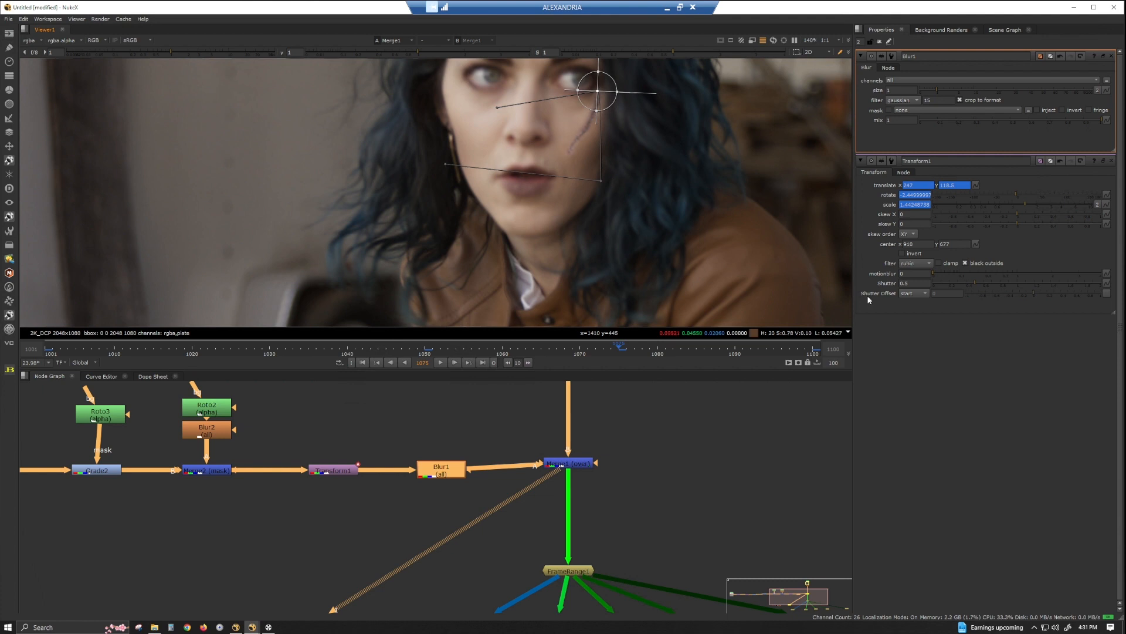
pyautogui.click(911, 195)
pyautogui.press('Down')
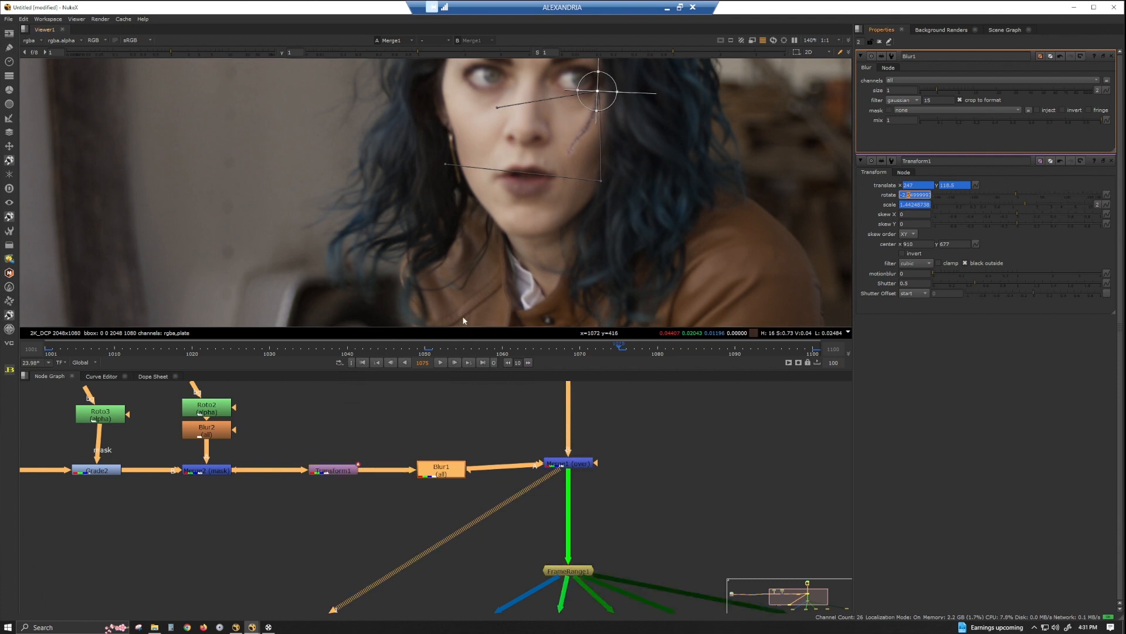
# At frame 1025, move the scar onto the cheek at translate about 45.5, 11.5, and adjust its rotation and scale.
pyautogui.click(234, 349)
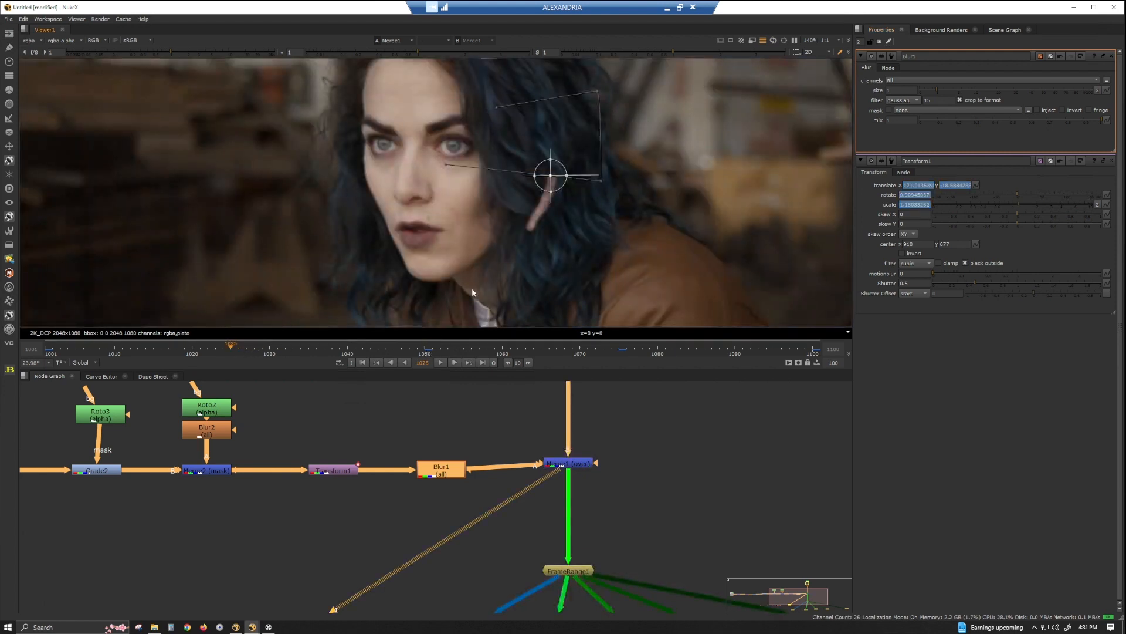
pyautogui.moveTo(550, 175); pyautogui.dragTo(465, 162)
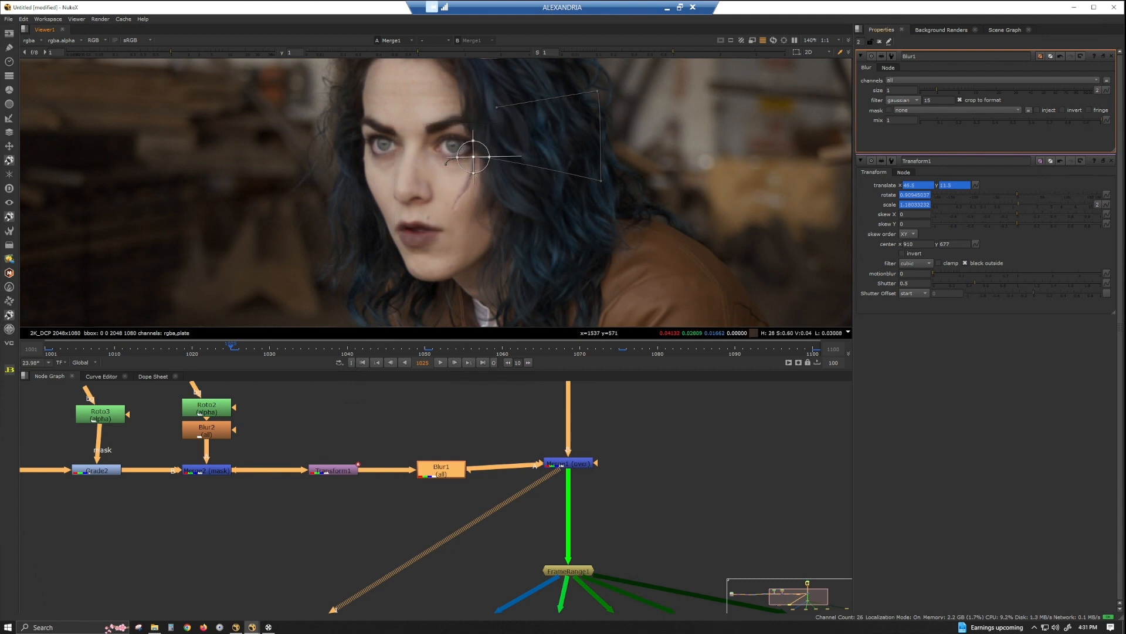
pyautogui.click(905, 195)
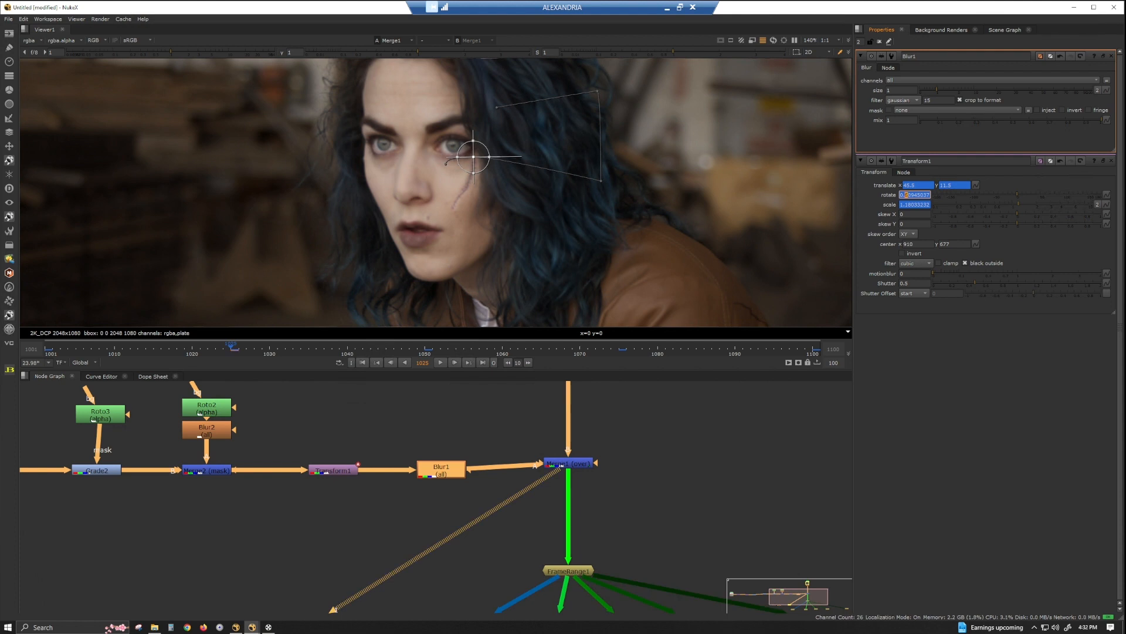
pyautogui.write('-')
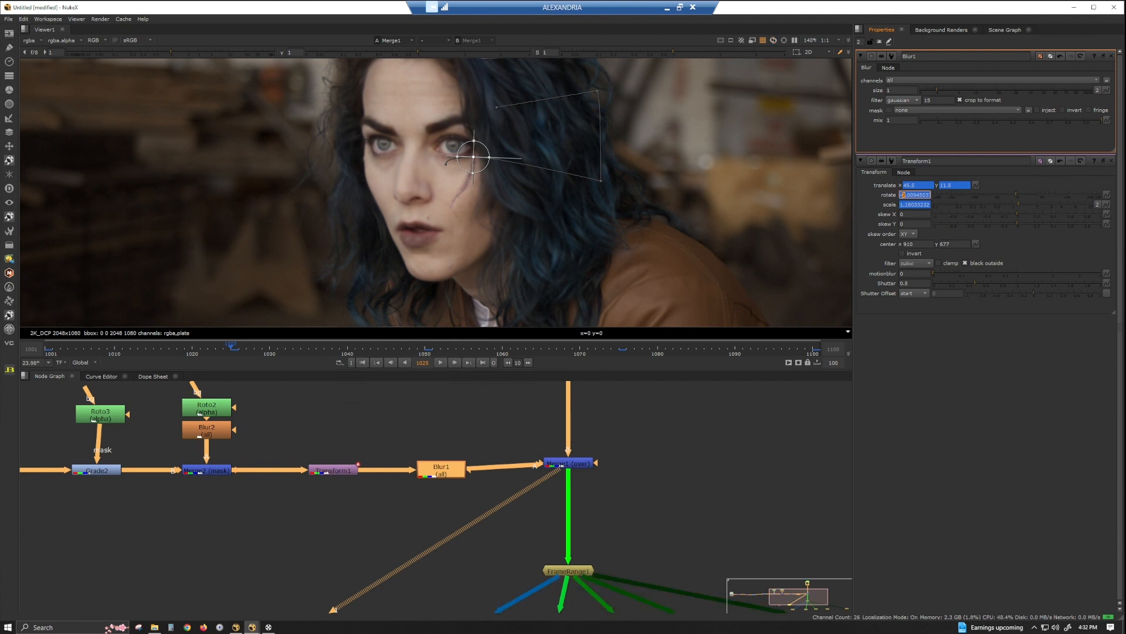
pyautogui.click(907, 204)
pyautogui.press('Up')
pyautogui.press('Down')
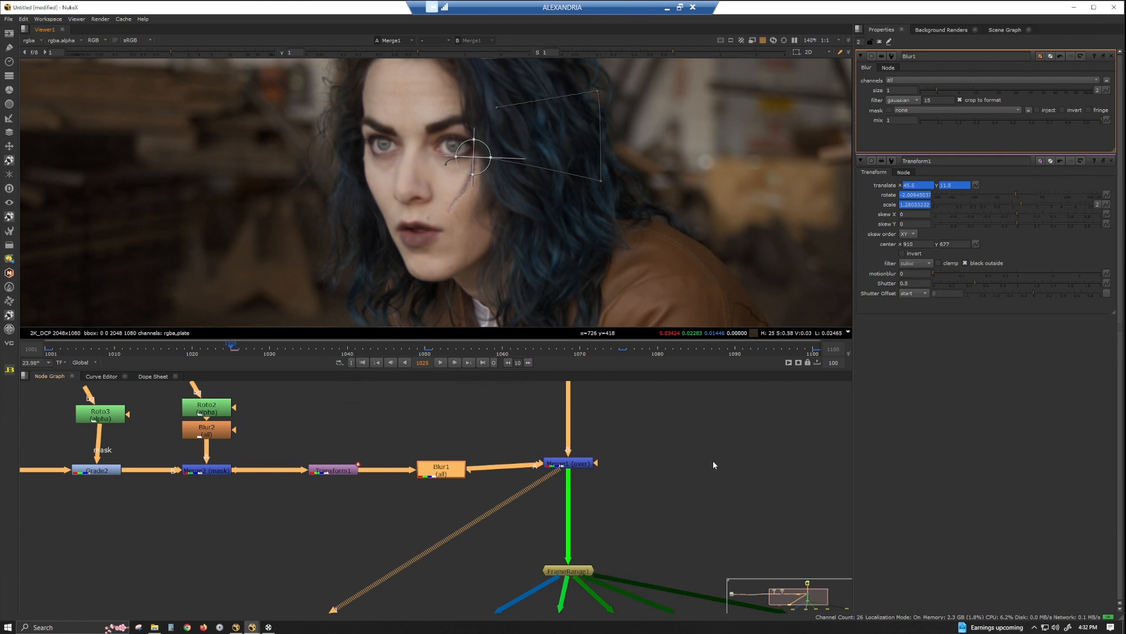
# Deselect all nodes and close every open node properties panel.
pyautogui.moveTo(699, 515); pyautogui.dragTo(665, 498, button='middle')
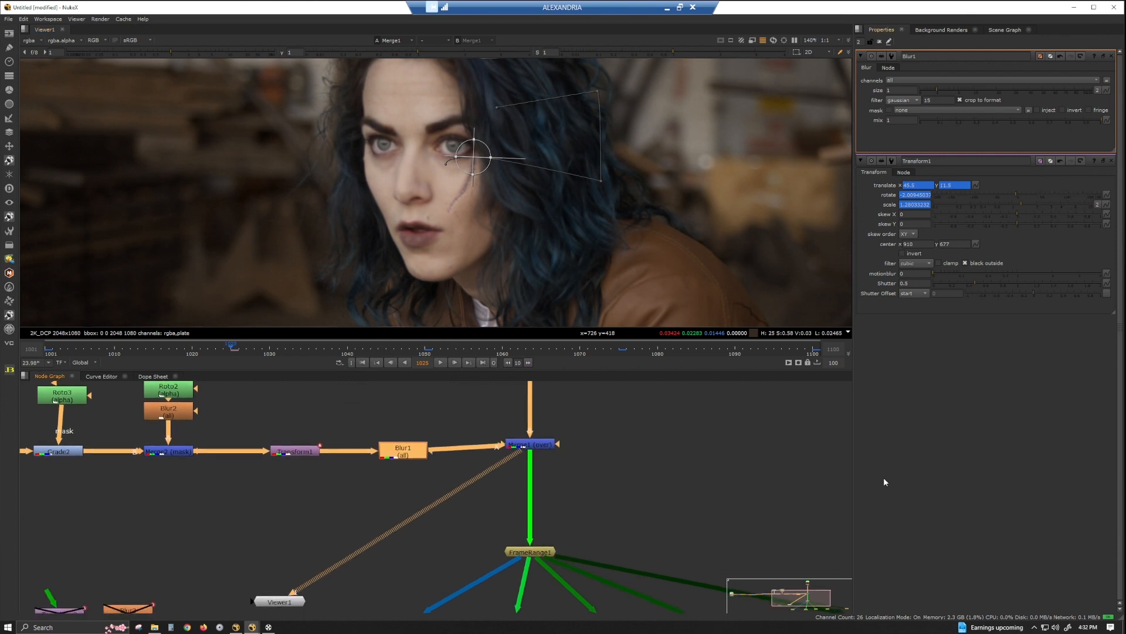
pyautogui.click(691, 417)
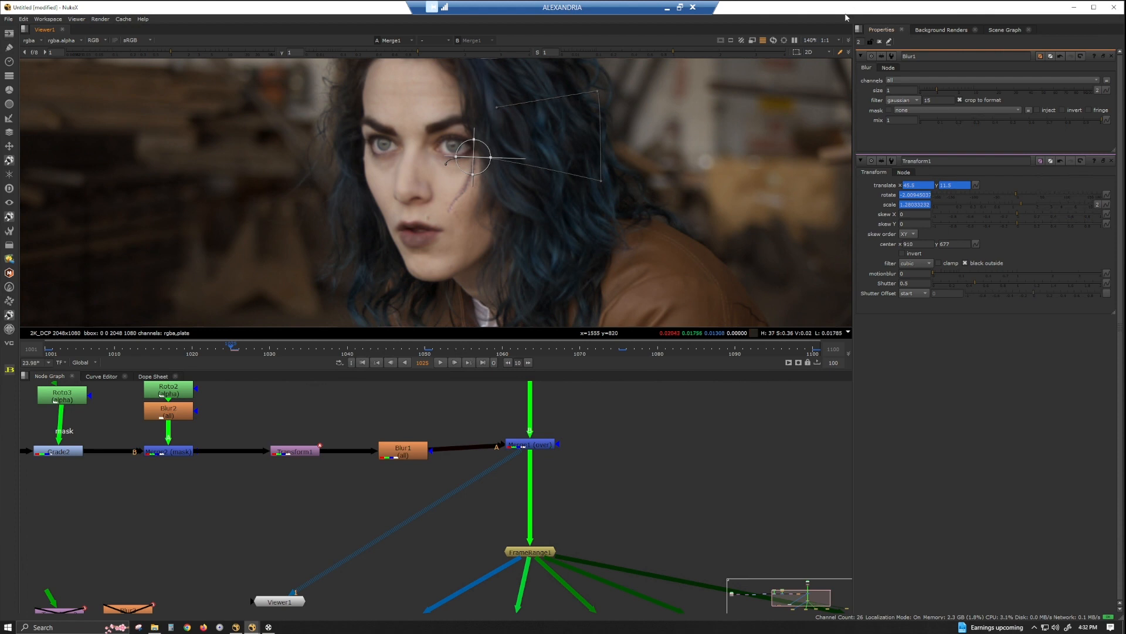
pyautogui.click(880, 42)
pyautogui.moveTo(559, 425); pyautogui.dragTo(556, 413, button='middle')
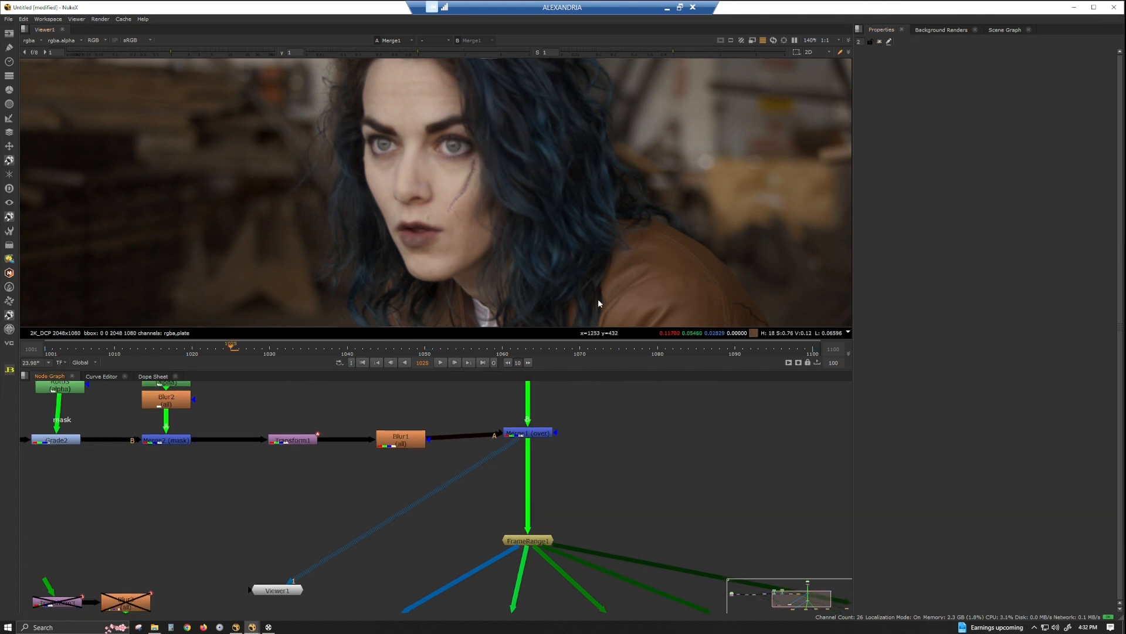
pyautogui.moveTo(595, 309); pyautogui.dragTo(601, 281, button='middle')
# Compare the frame 1001 and frame 1025 holds by loading them into viewer inputs 1 and 2.
pyautogui.scroll(-2, 556, 547)
pyautogui.moveTo(462, 556); pyautogui.dragTo(322, 509, button='middle')
pyautogui.click(224, 535)
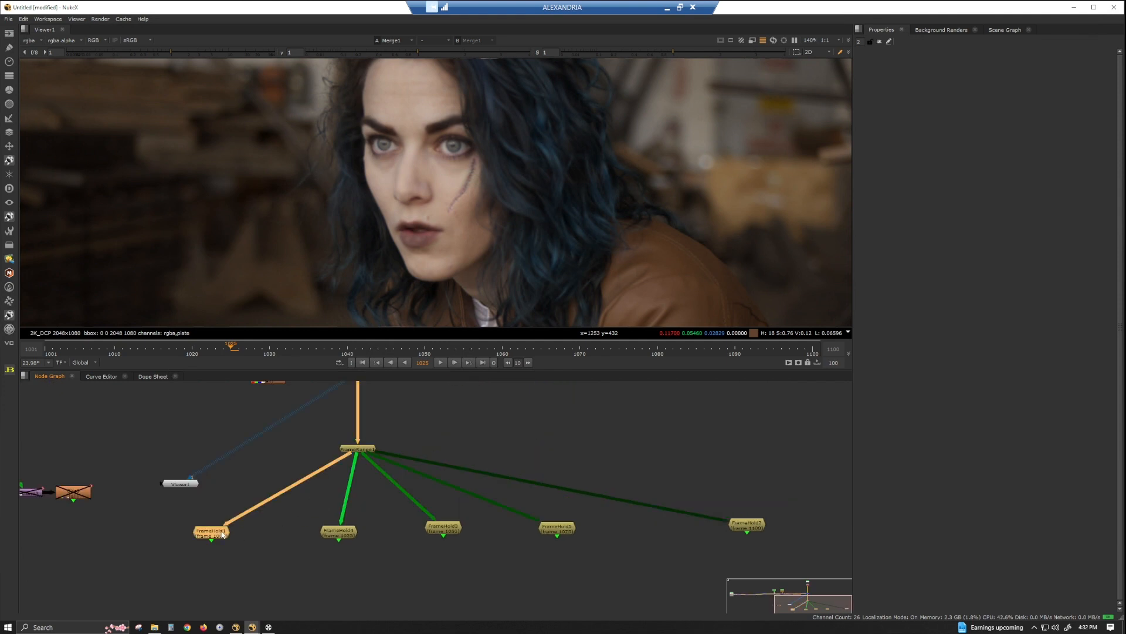
pyautogui.press('1')
pyautogui.click(336, 535)
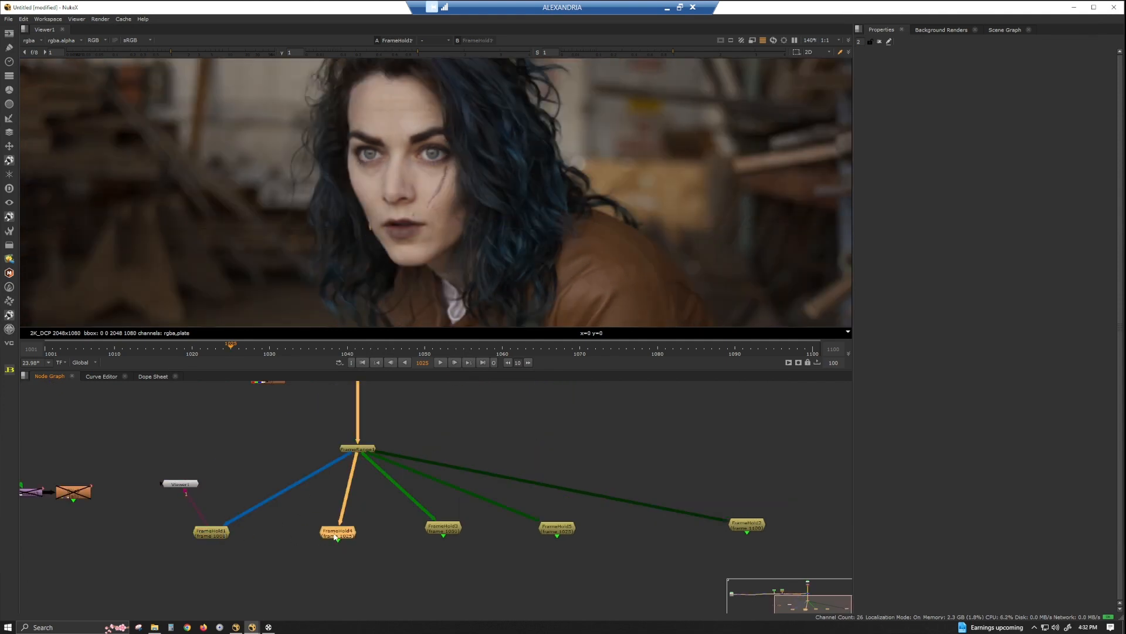
pyautogui.press('2')
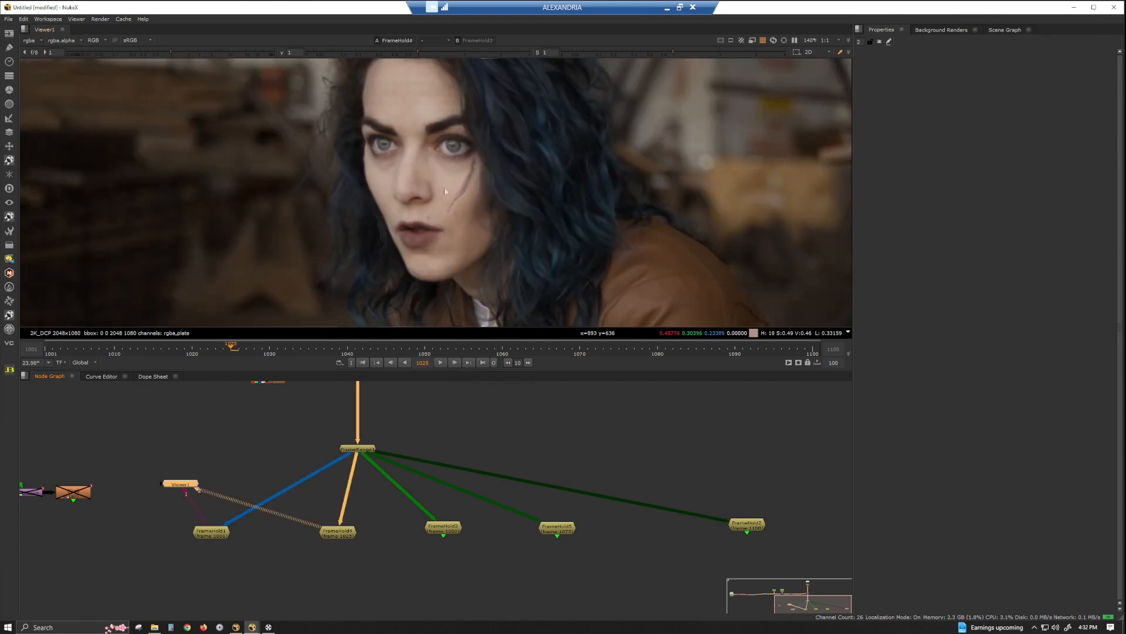
# At frame 1025, reopen the scar's Transform and nudge the scar to translate about 40, 11.5, viewing the merged result.
pyautogui.press('1')
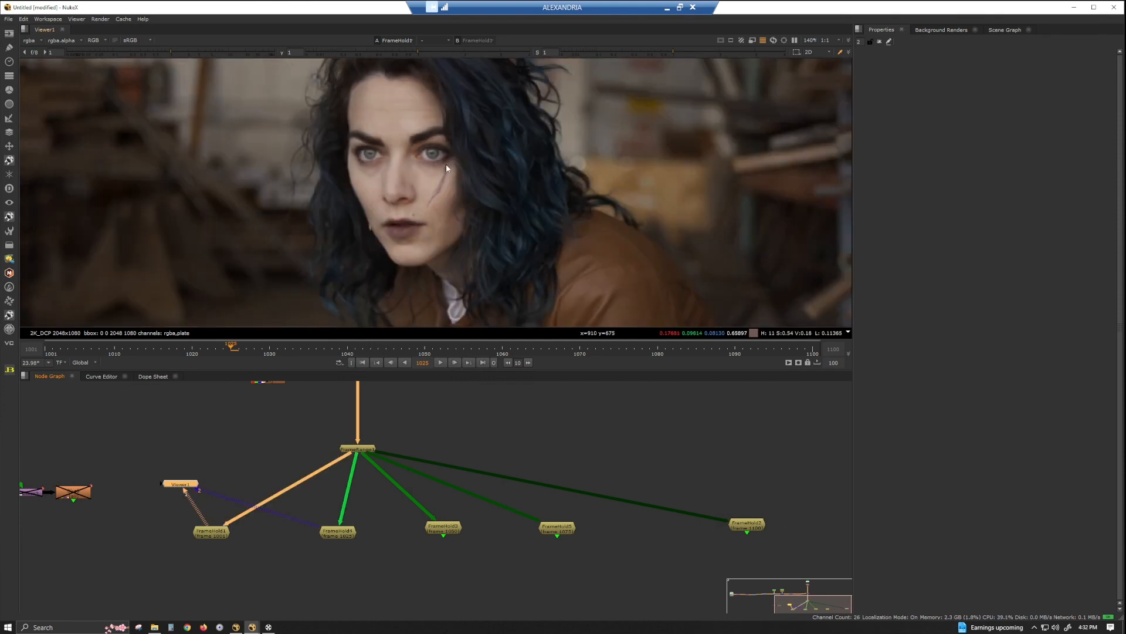
pyautogui.press('2')
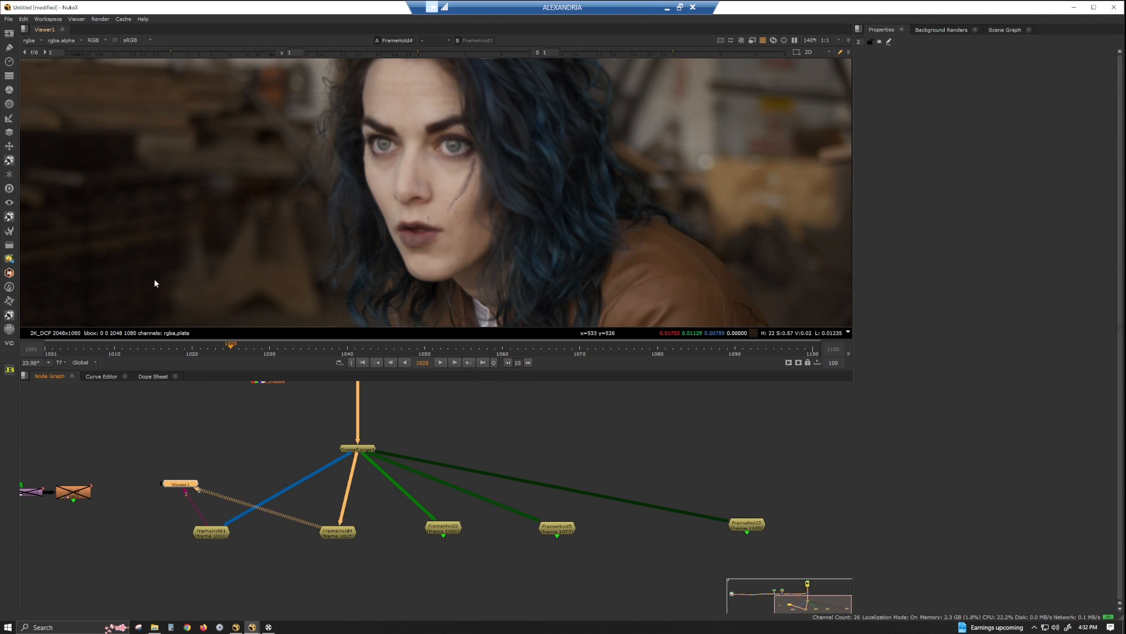
pyautogui.moveTo(269, 453); pyautogui.dragTo(338, 573, button='middle')
pyautogui.click(423, 526)
pyautogui.press('1')
pyautogui.moveTo(264, 531); pyautogui.dragTo(388, 531, button='middle')
pyautogui.doubleClick(388, 532)
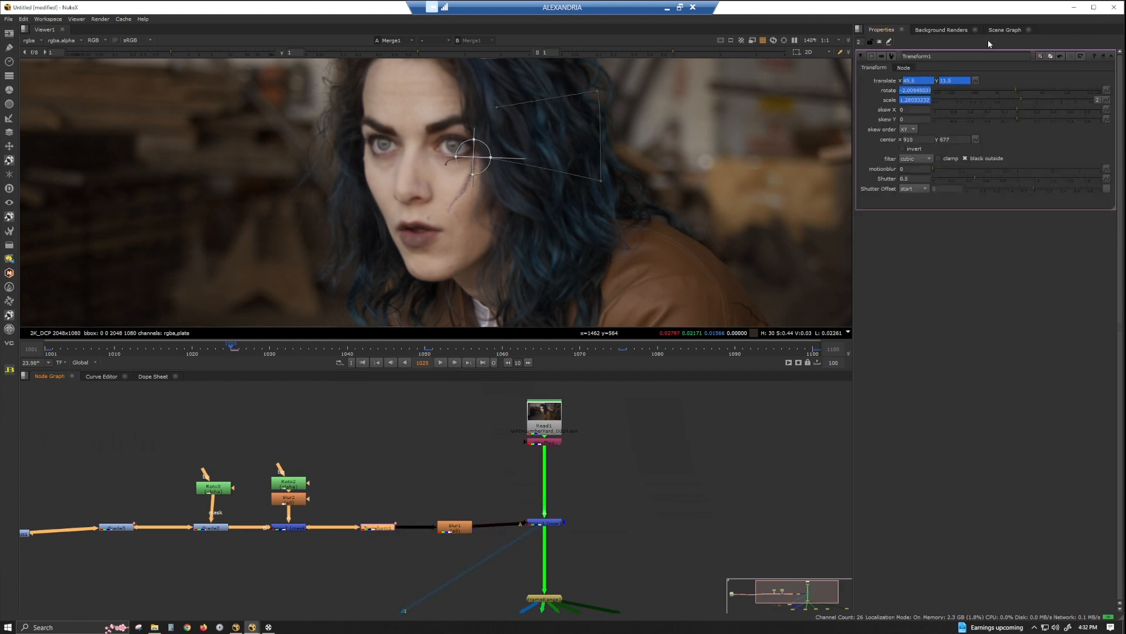
pyautogui.moveTo(473, 157); pyautogui.dragTo(470, 158)
# Load the frame 1001 and frame 1025 holds into viewer inputs 1 and 2, close the node properties, and compare scar placement.
pyautogui.scroll(-2, 604, 309)
pyautogui.scroll(-1, 568, 420)
pyautogui.moveTo(535, 392); pyautogui.dragTo(498, 365, button='middle')
pyautogui.moveTo(509, 538); pyautogui.dragTo(506, 472, button='middle')
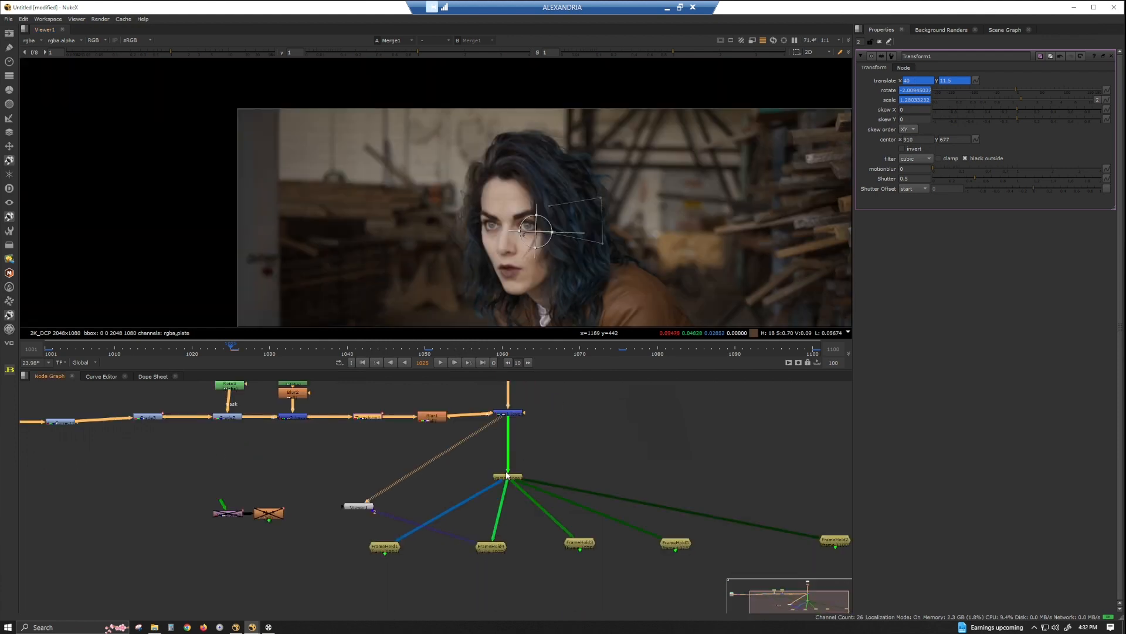
pyautogui.click(383, 550)
pyautogui.press('1')
pyautogui.click(495, 548)
pyautogui.press('2')
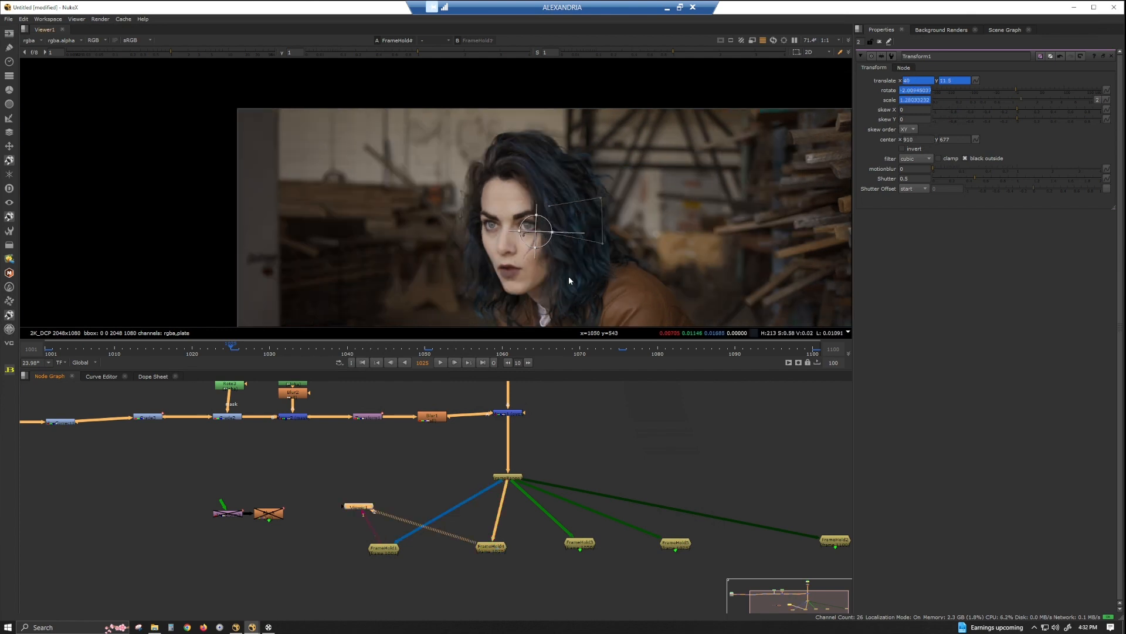
pyautogui.click(880, 42)
pyautogui.press('1')
pyautogui.press('2')
pyautogui.press('1')
pyautogui.press('2')
# Load the frame 1050 hold into the viewer and compare its scar placement with the frame 1025 hold.
pyautogui.click(491, 546)
pyautogui.press('1')
pyautogui.click(593, 543)
pyautogui.press('1')
pyautogui.moveTo(608, 210); pyautogui.dragTo(500, 184, button='middle')
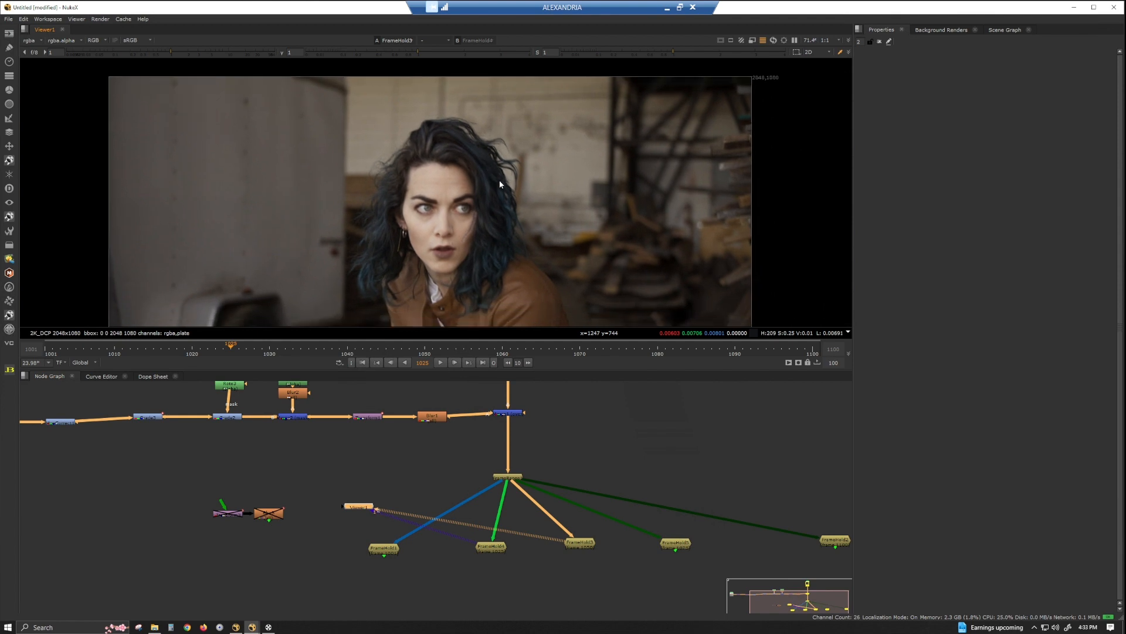
pyautogui.press('2')
pyautogui.scroll(4, 491, 217)
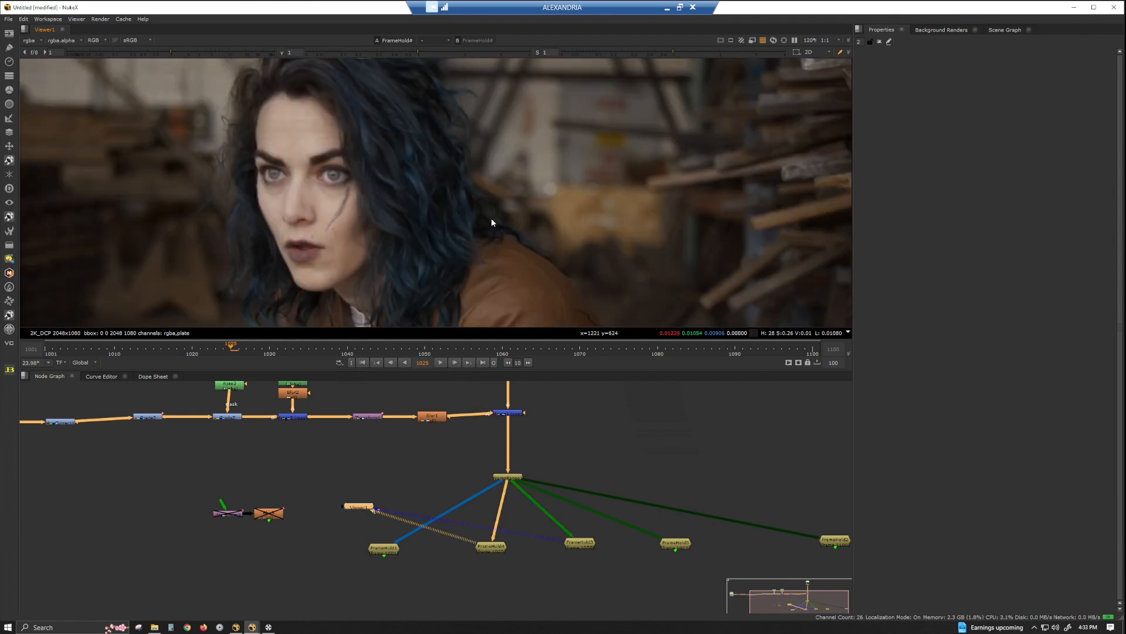
pyautogui.press('1')
pyautogui.press('2')
pyautogui.press('1')
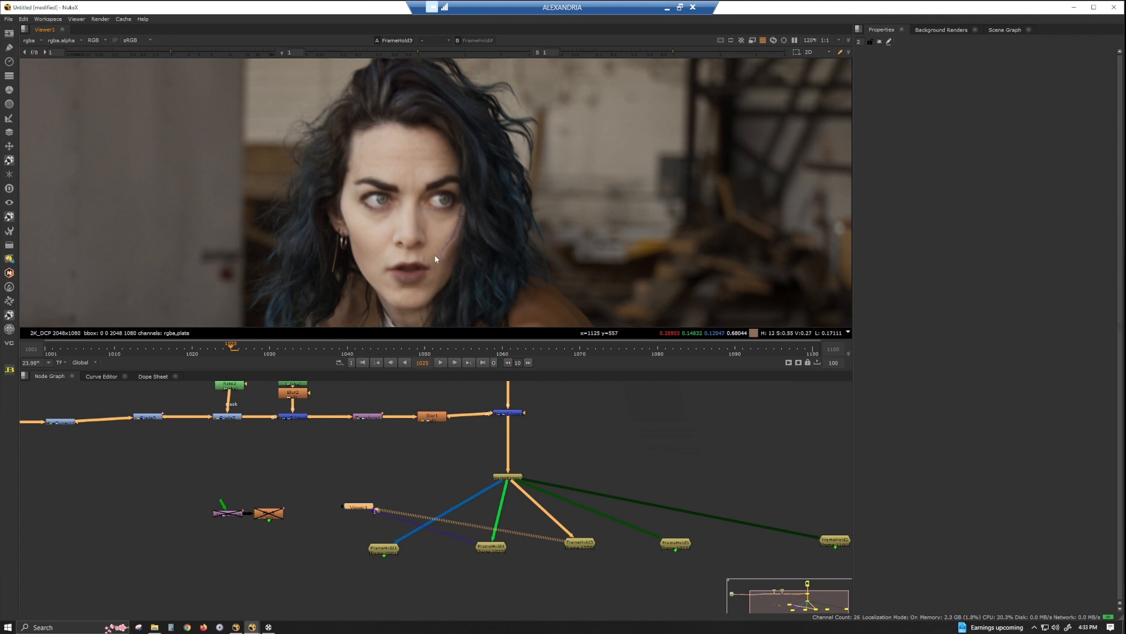
pyautogui.press('2')
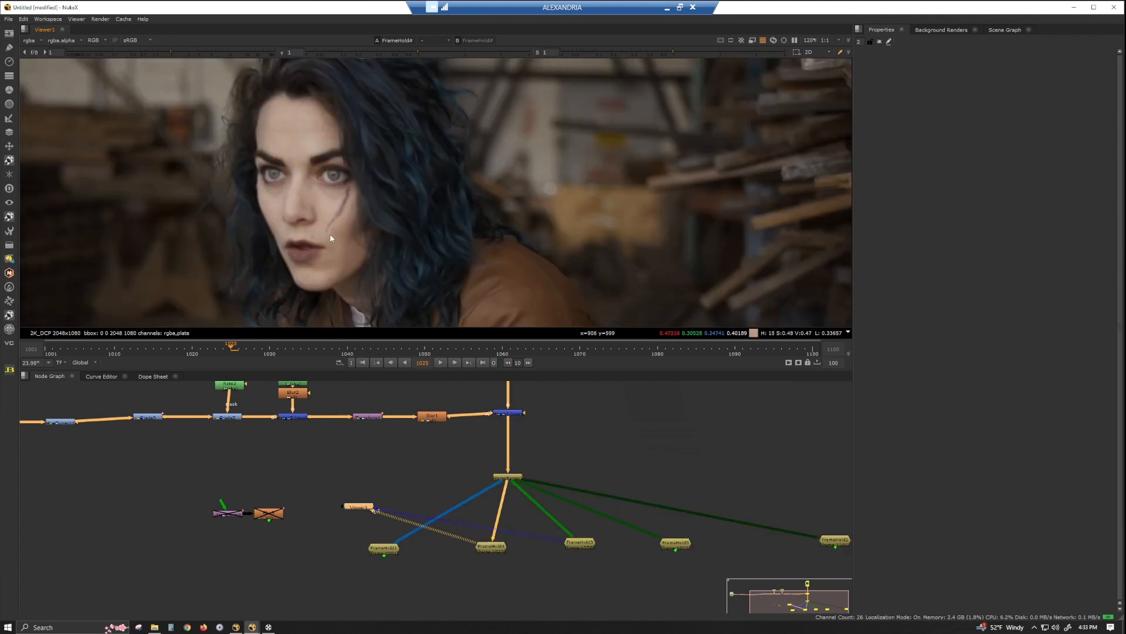
pyautogui.press('1')
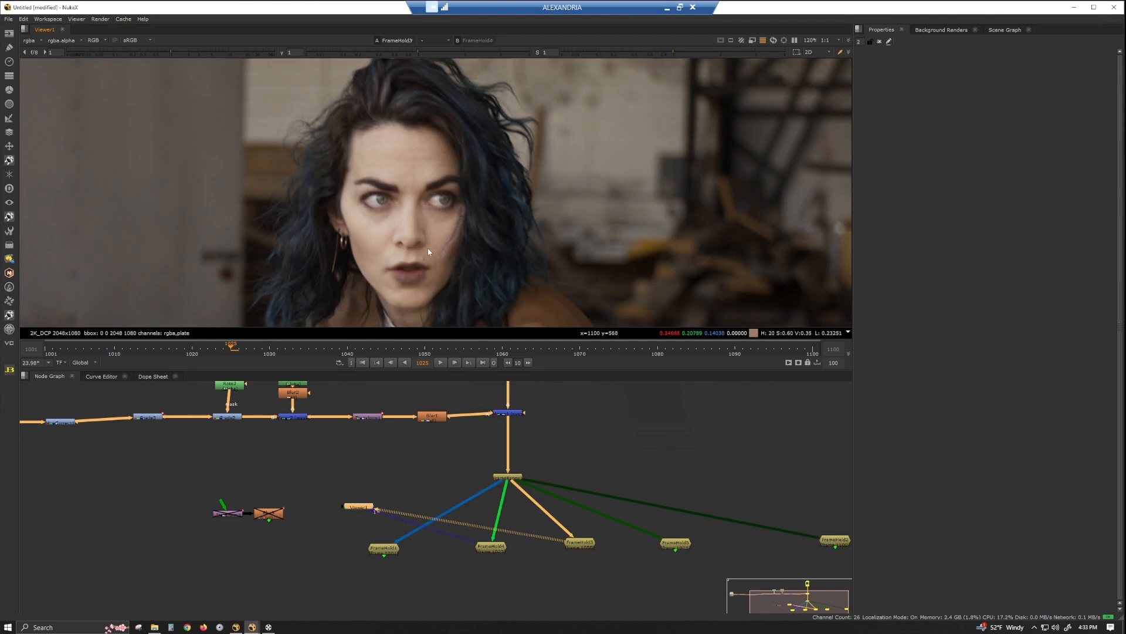
# View the Merge output at frame 1025 and move the scar to translate about 42.5, 13 with its Transform.
pyautogui.moveTo(410, 530); pyautogui.dragTo(490, 580, button='middle')
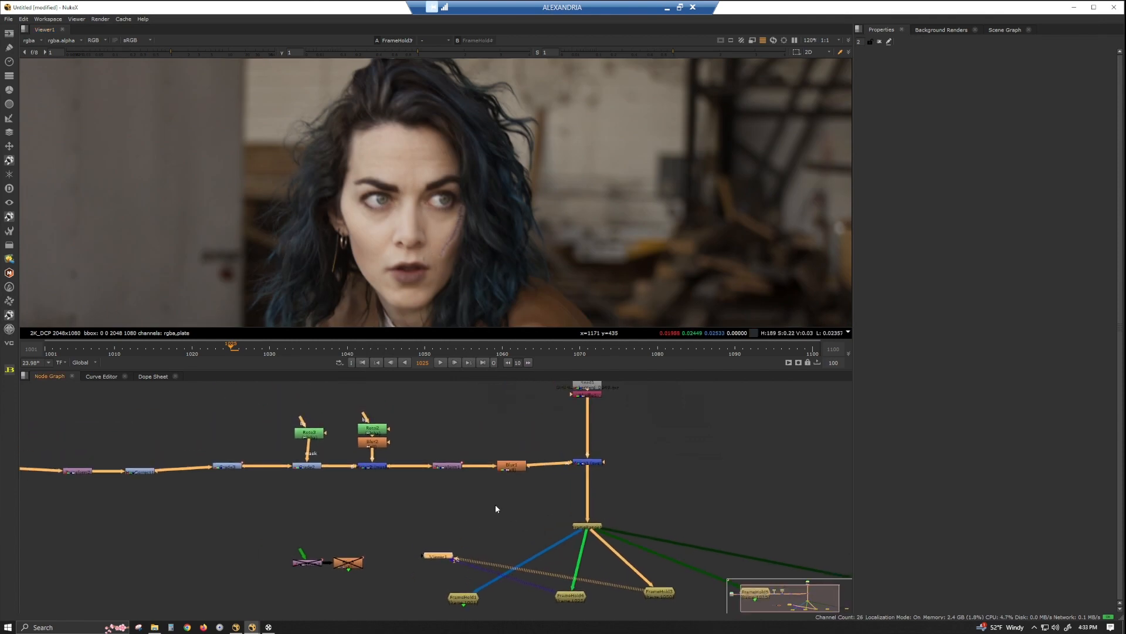
pyautogui.click(588, 464)
pyautogui.press('2')
pyautogui.click(566, 467)
pyautogui.press('1')
pyautogui.press('2')
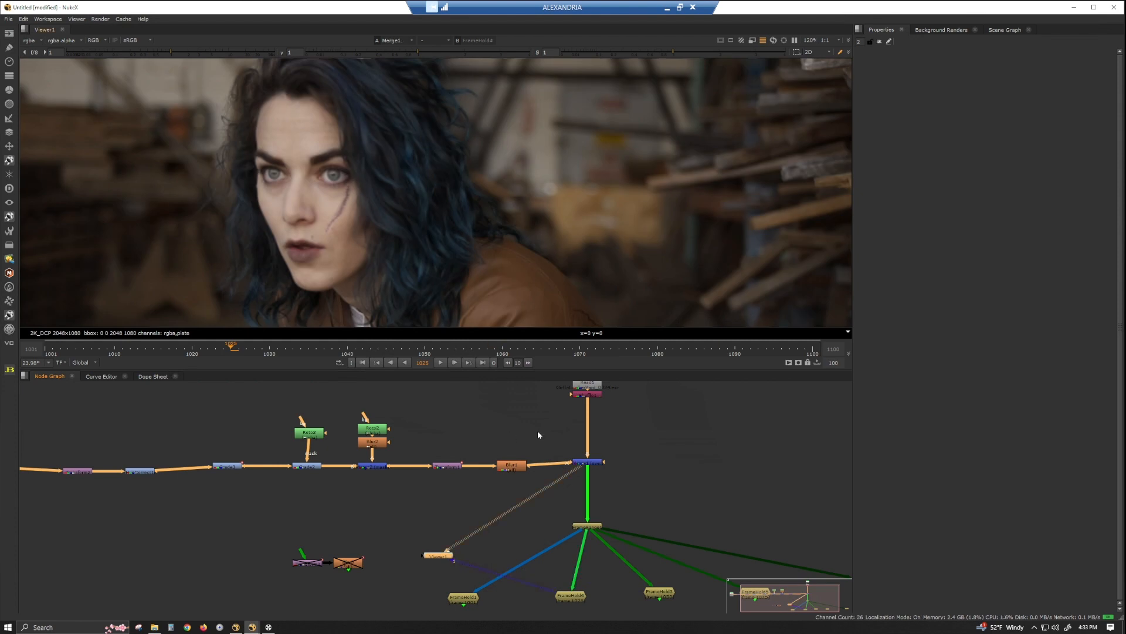
pyautogui.moveTo(547, 589); pyautogui.dragTo(552, 586)
pyautogui.doubleClick(447, 466)
pyautogui.moveTo(447, 467); pyautogui.dragTo(435, 442)
pyautogui.moveTo(351, 189); pyautogui.dragTo(352, 187)
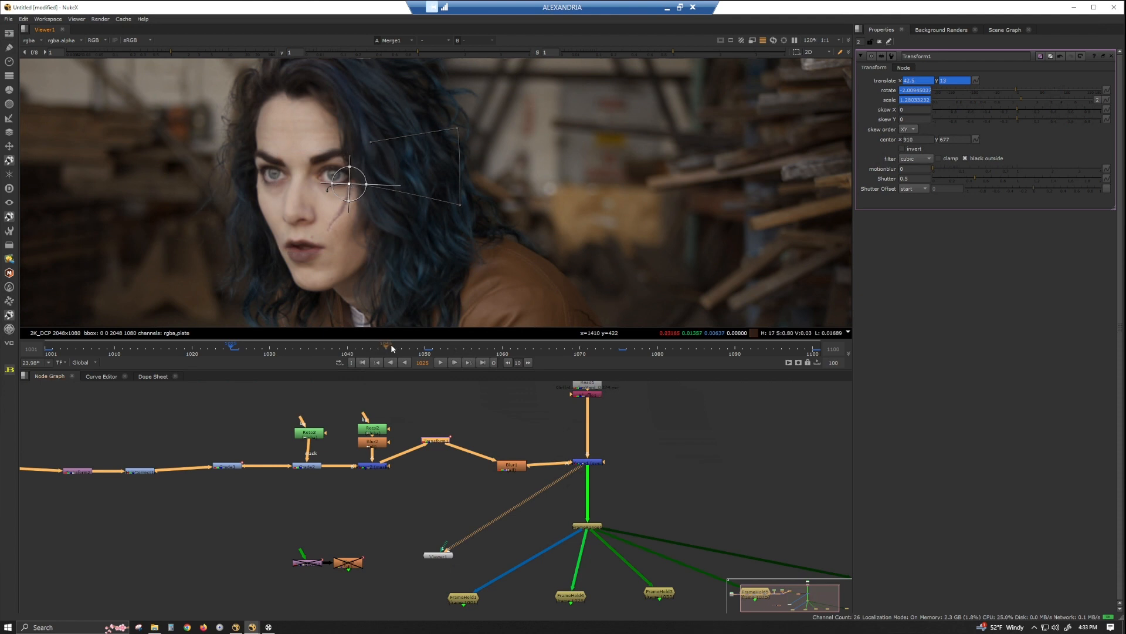
# At frame 1050, enlarge the scar to scale about 1.547 and move it to translate about 248, -26.
pyautogui.click(426, 348)
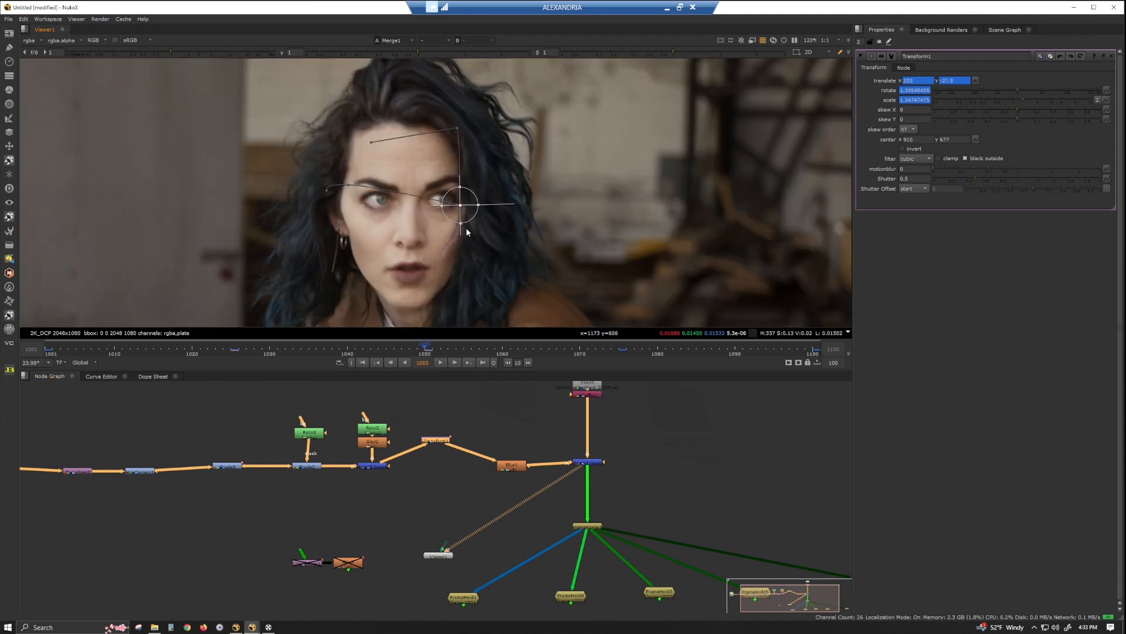
pyautogui.moveTo(461, 209); pyautogui.dragTo(463, 209)
pyautogui.click(902, 100)
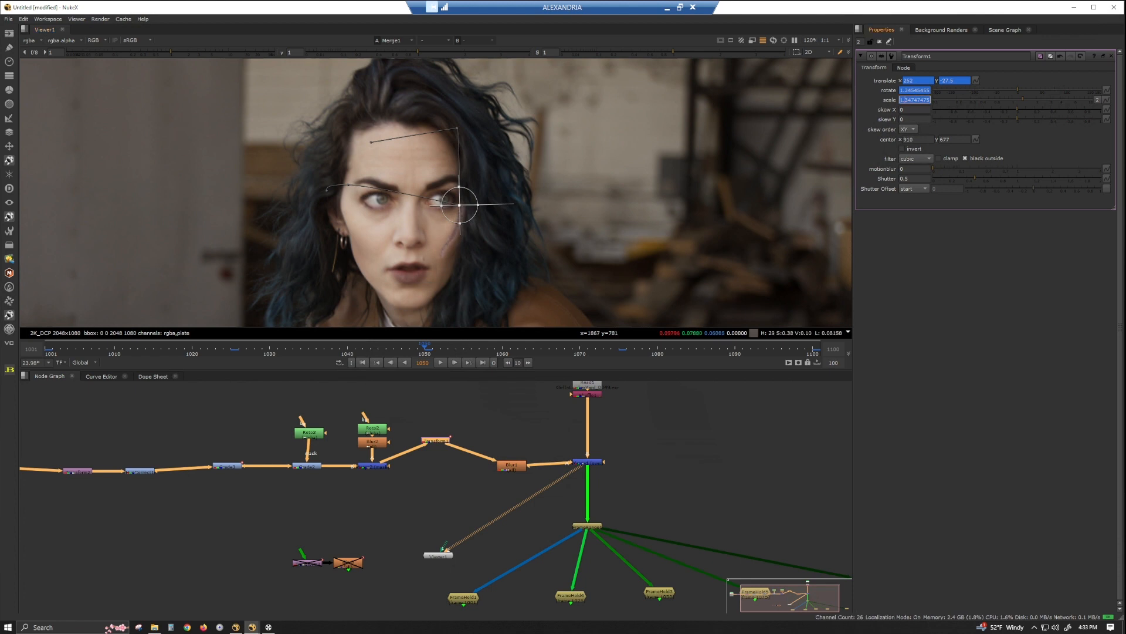
pyautogui.press('Up')
pyautogui.press('Up')
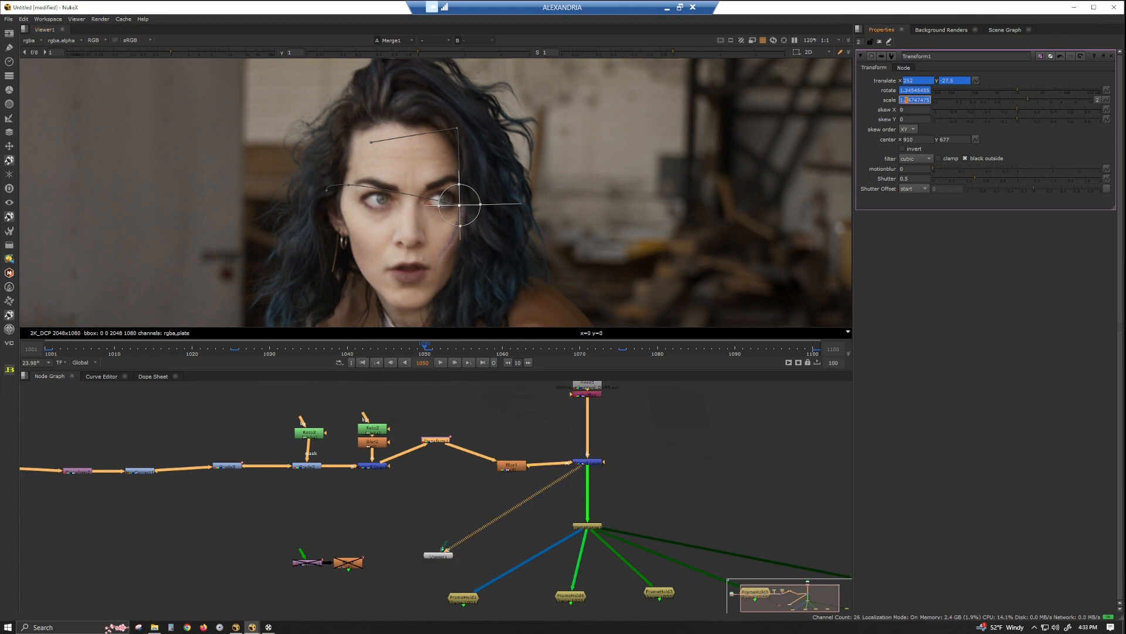
pyautogui.moveTo(464, 214); pyautogui.dragTo(462, 214)
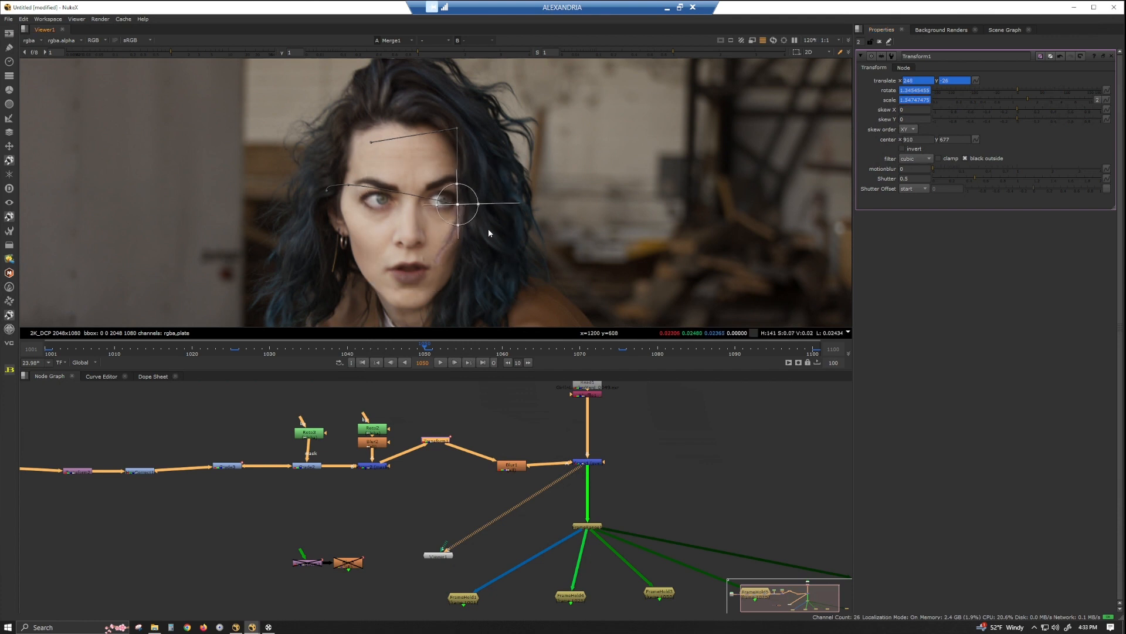
# Close the node properties and compare the adjusted scar between the frame 1001 and frame 1025 holds.
pyautogui.click(463, 597)
pyautogui.press('1')
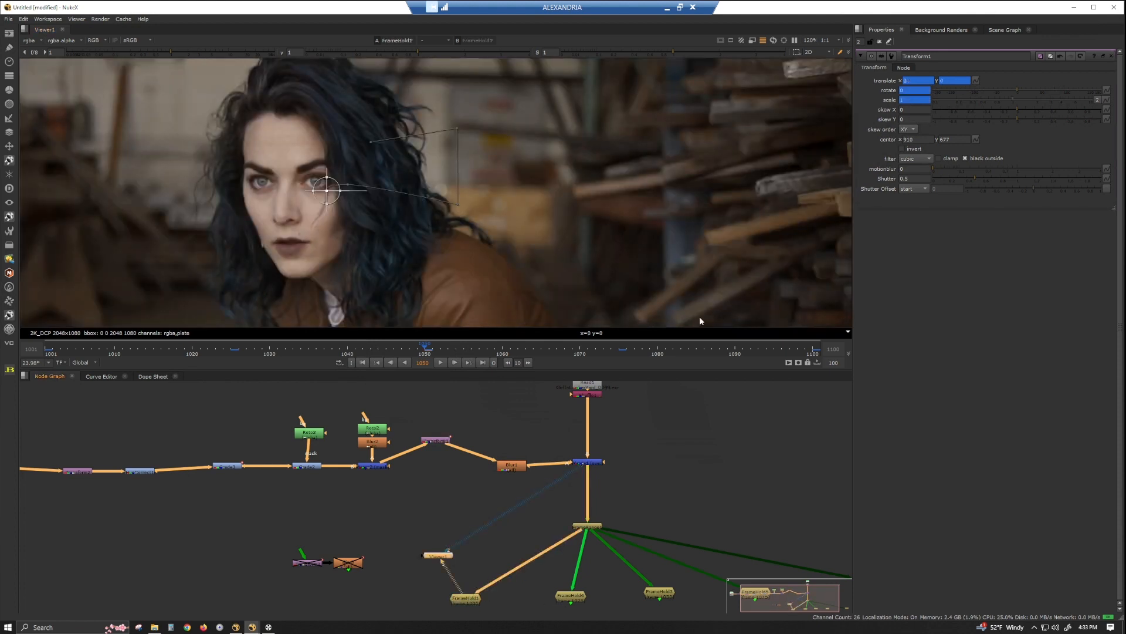
pyautogui.click(880, 43)
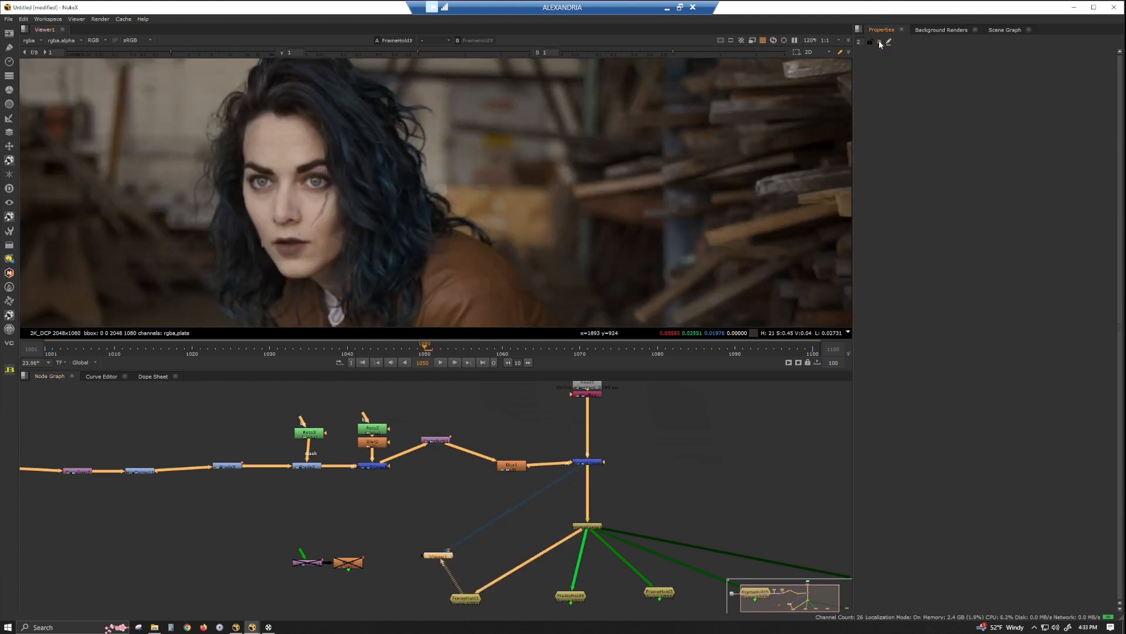
pyautogui.click(578, 596)
pyautogui.press('2')
pyautogui.press('1')
pyautogui.press('2')
pyautogui.press('1')
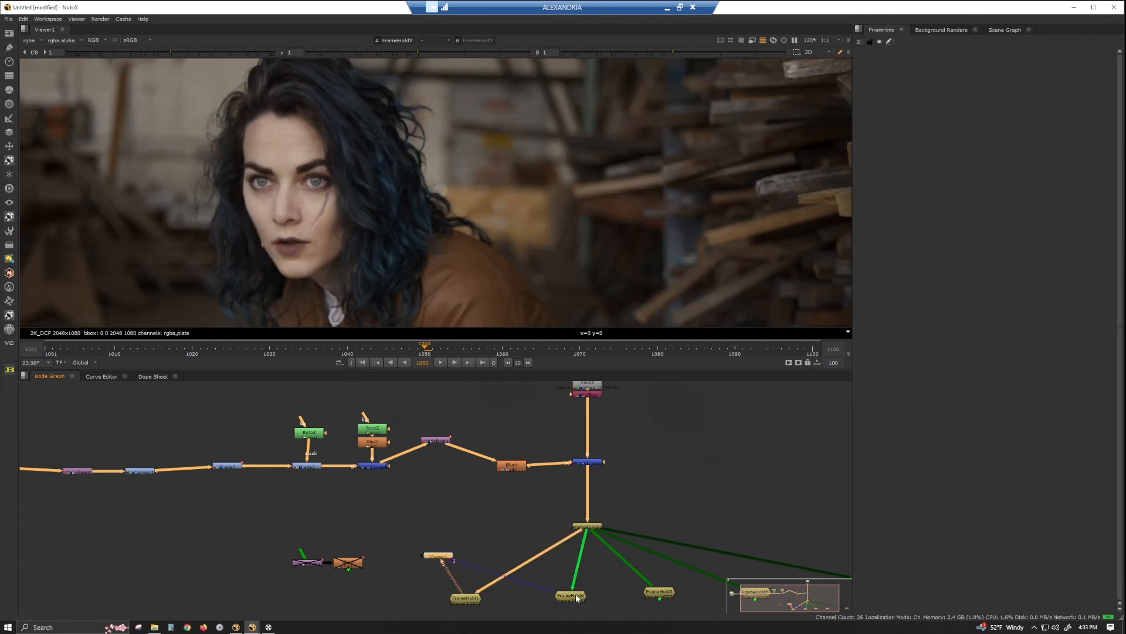
pyautogui.press('2')
pyautogui.press('1')
pyautogui.press('2')
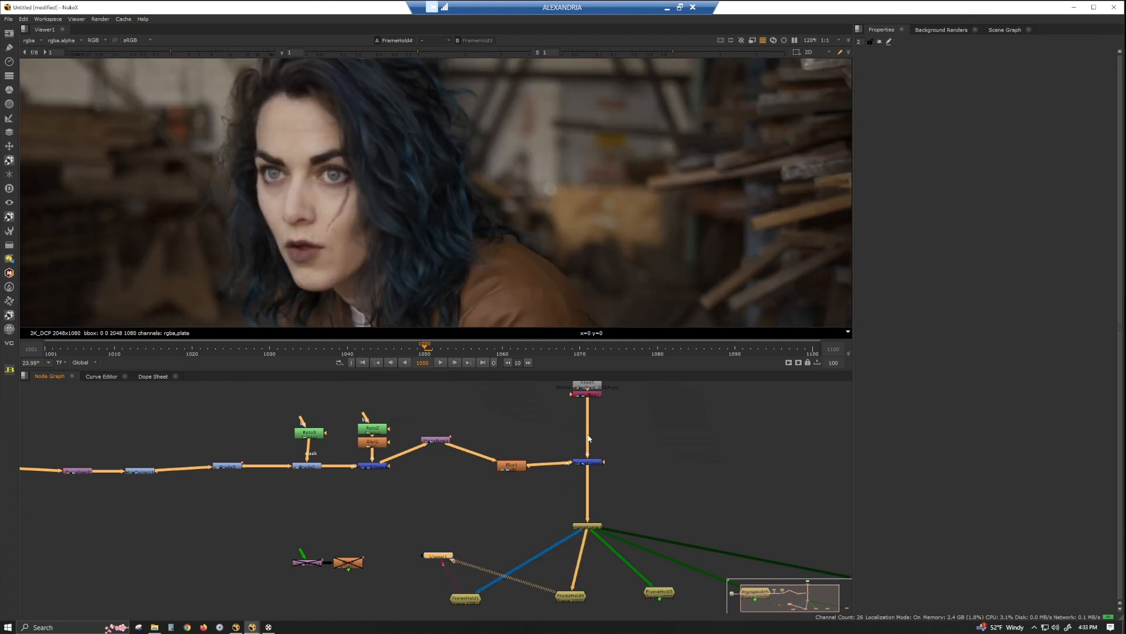
# Load the frame 1025 and frame 1050 holds into the viewer and compare the scar's size and position.
pyautogui.moveTo(610, 526); pyautogui.dragTo(349, 509, button='middle')
pyautogui.click(386, 540)
pyautogui.press('2')
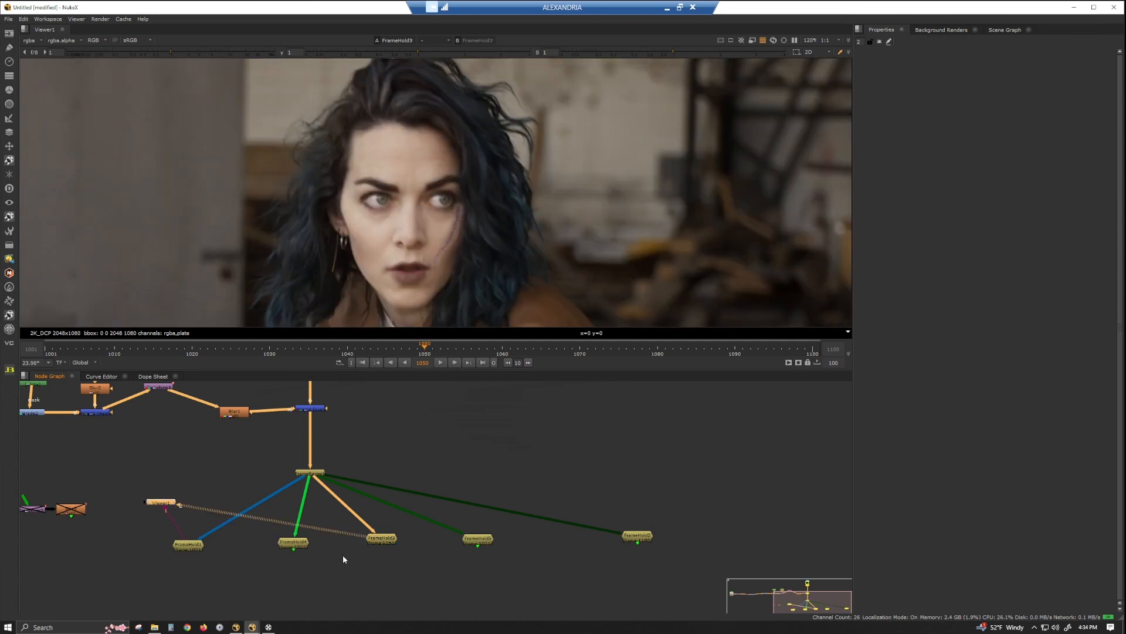
pyautogui.click(295, 546)
pyautogui.press('1')
pyautogui.press('2')
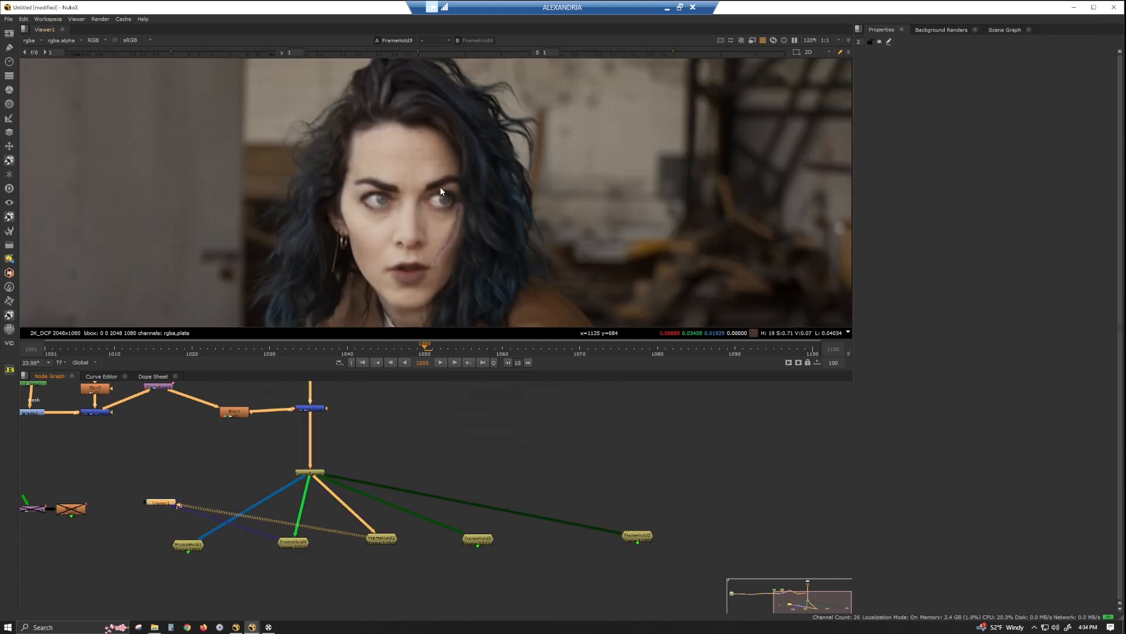
pyautogui.press('1')
pyautogui.press('2')
# Reduce the scar's scale at frame 1050 to about 1.447 in its Transform, checking it against the frame 1025 hold.
pyautogui.moveTo(120, 428); pyautogui.dragTo(322, 496, button='middle')
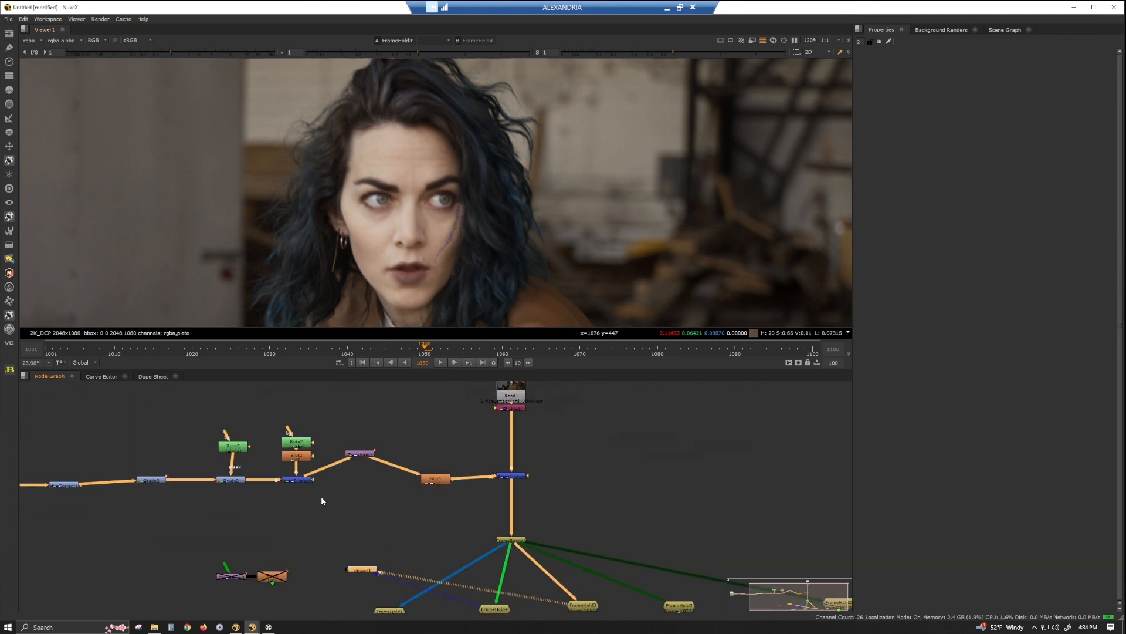
pyautogui.doubleClick(364, 456)
pyautogui.moveTo(364, 457); pyautogui.dragTo(381, 451)
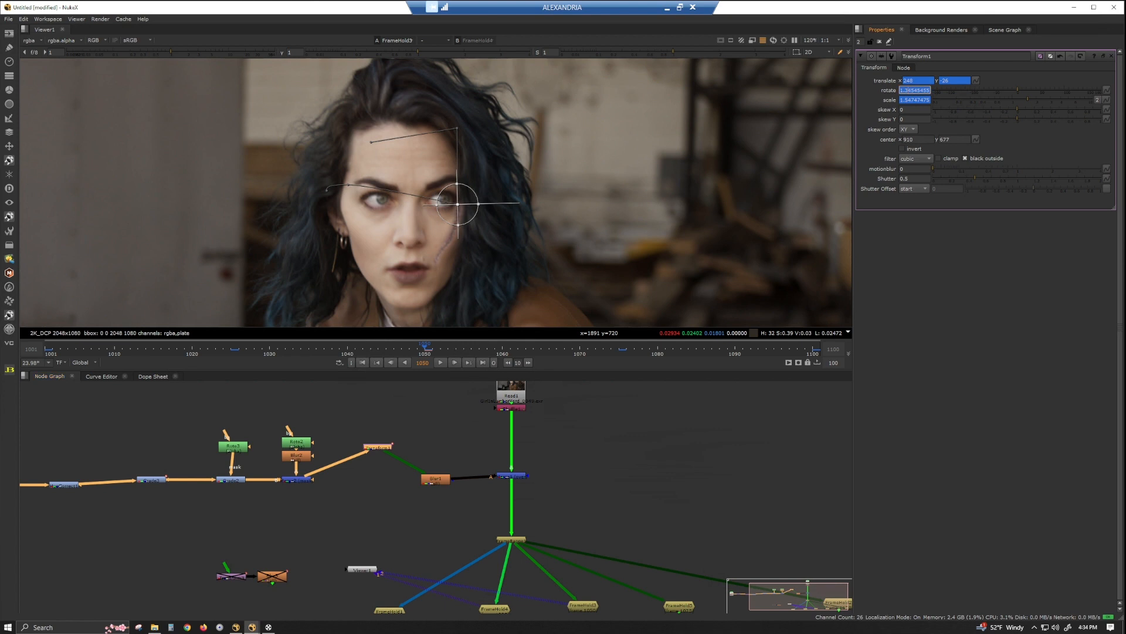
pyautogui.press('Down')
pyautogui.press('Down')
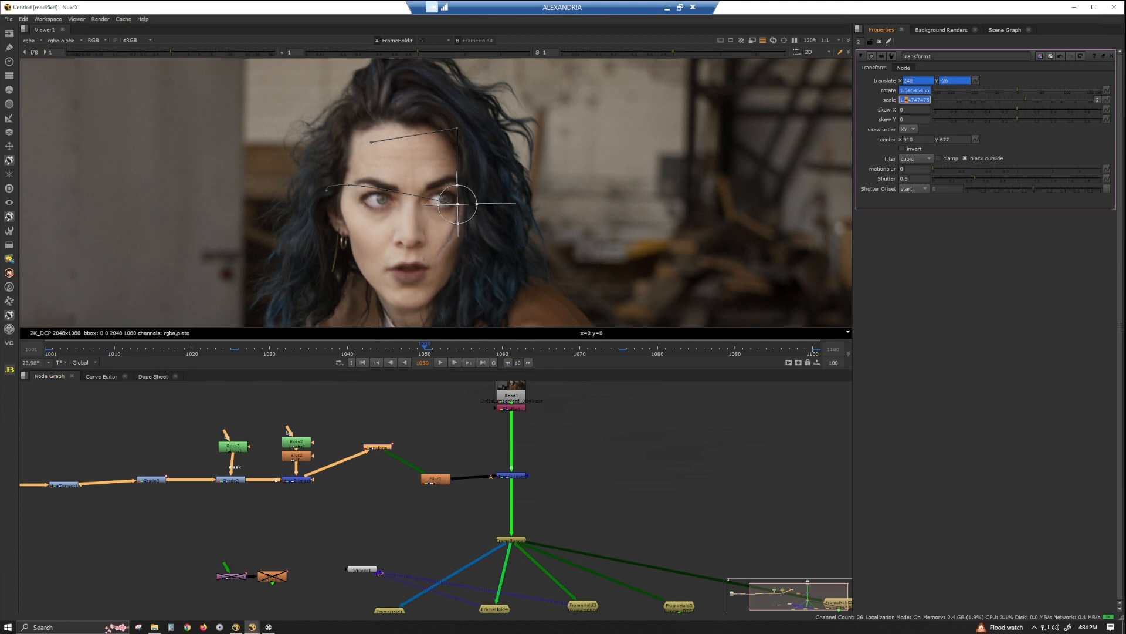
pyautogui.press('2')
pyautogui.press('3')
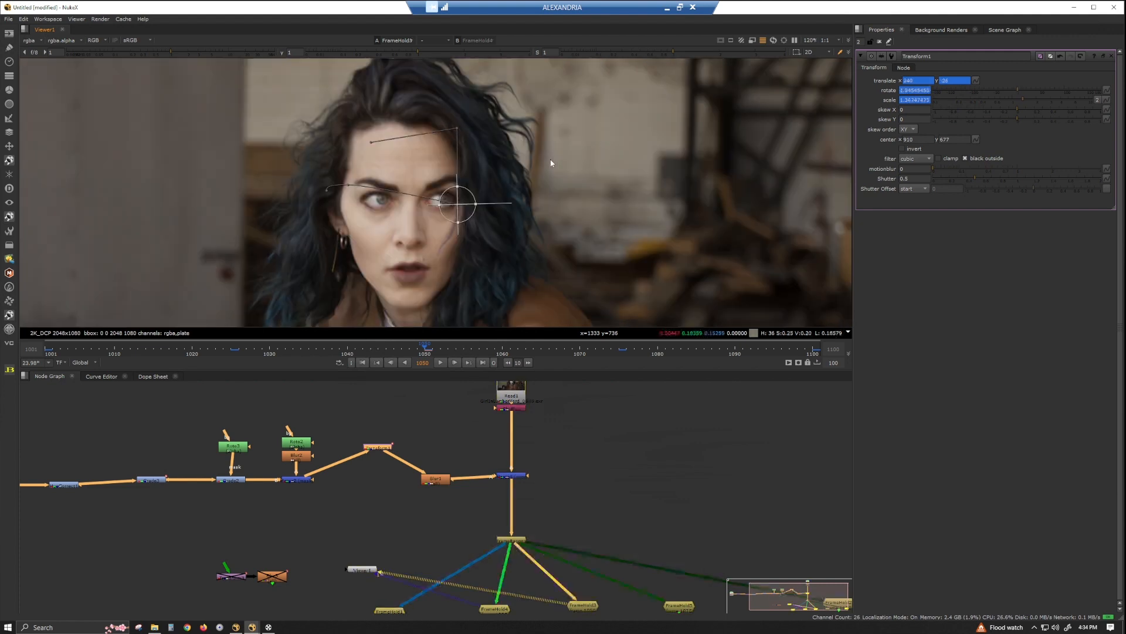
pyautogui.press('2')
pyautogui.press('3')
pyautogui.click(903, 99)
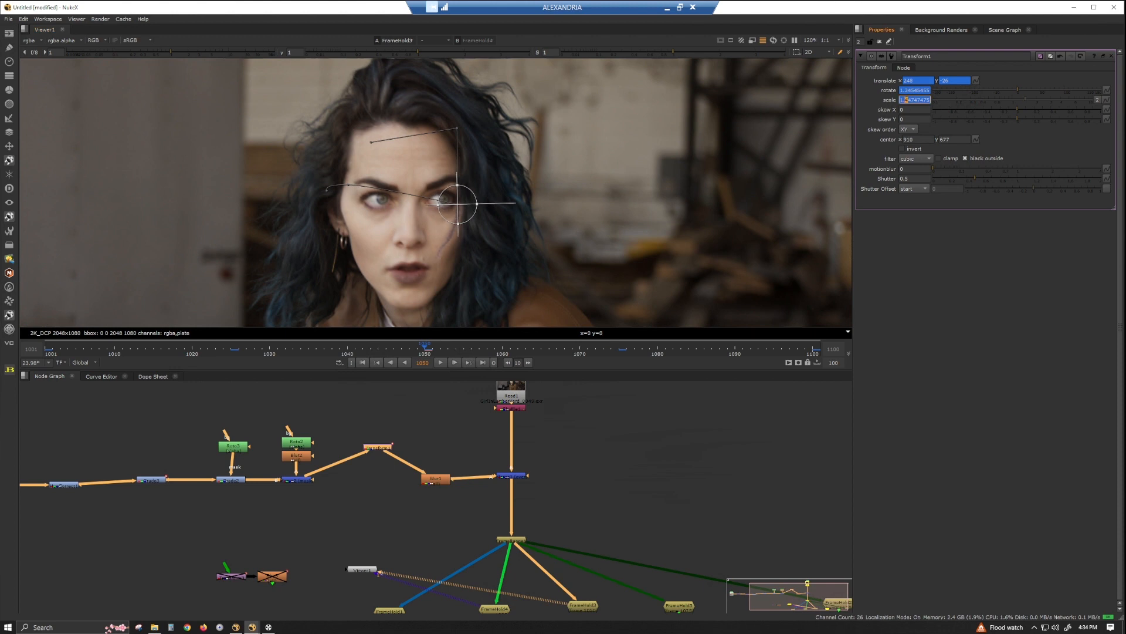
pyautogui.press('4')
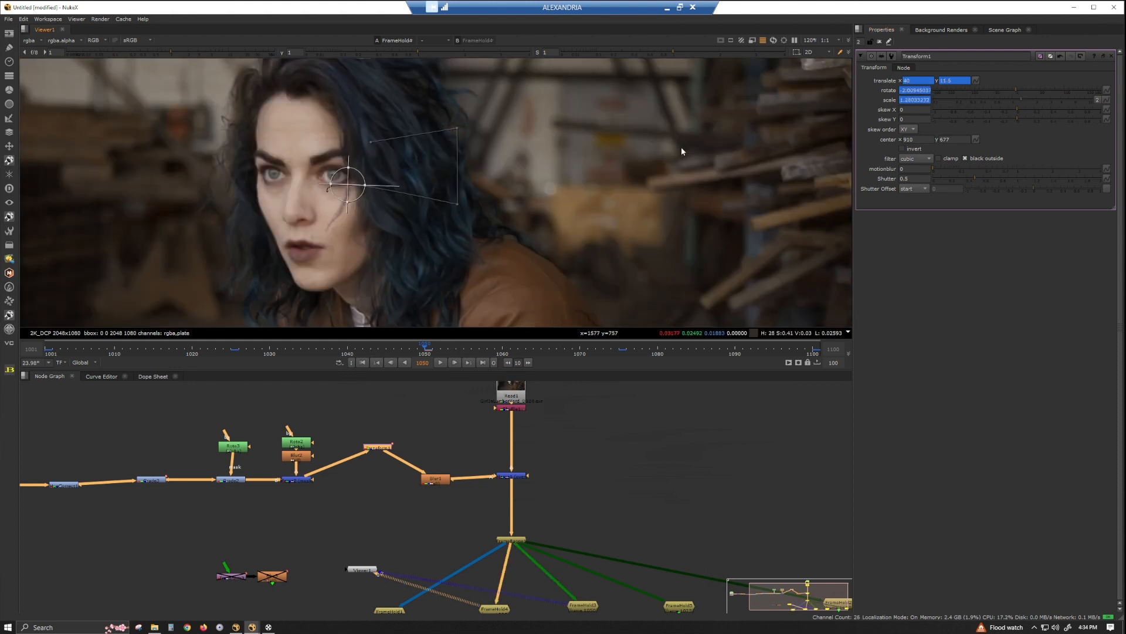
pyautogui.press('3')
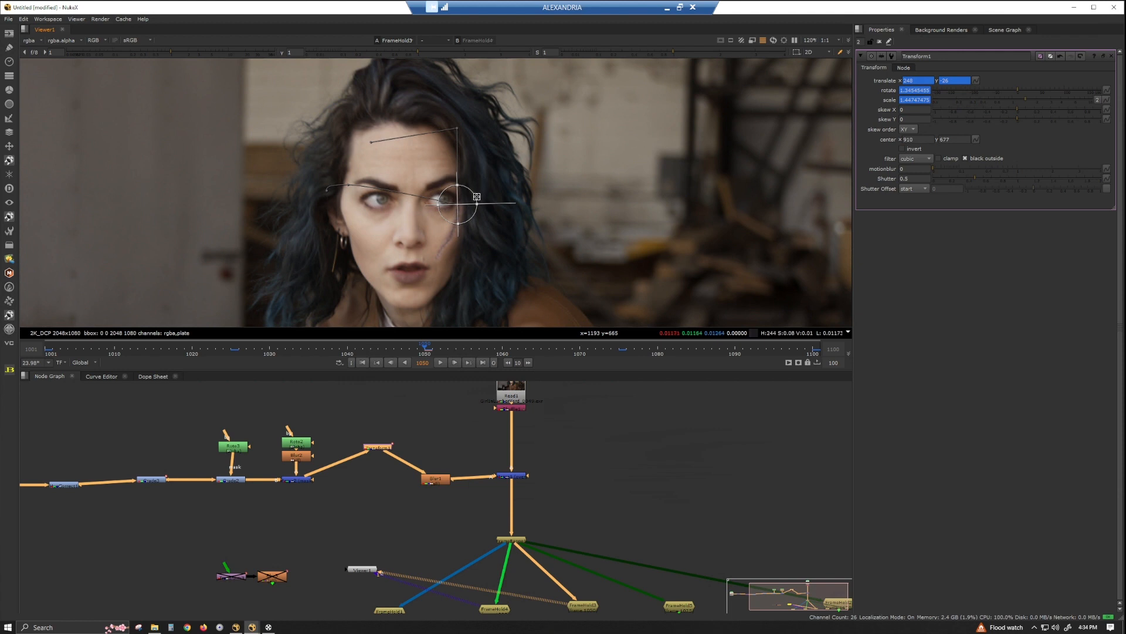
# Load the frame 1050 and frame 1075 holds into the viewer and compare the scar with node properties closed.
pyautogui.moveTo(686, 549); pyautogui.dragTo(541, 484, button='middle')
pyautogui.click(533, 541)
pyautogui.press('5')
pyautogui.click(437, 540)
pyautogui.press('1')
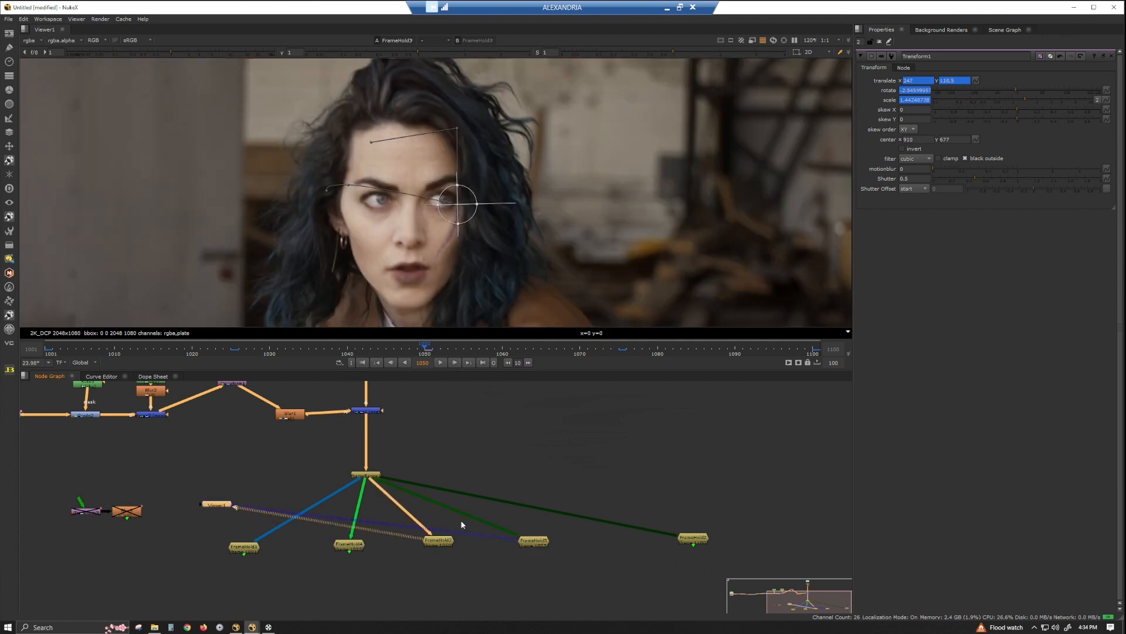
pyautogui.press('2')
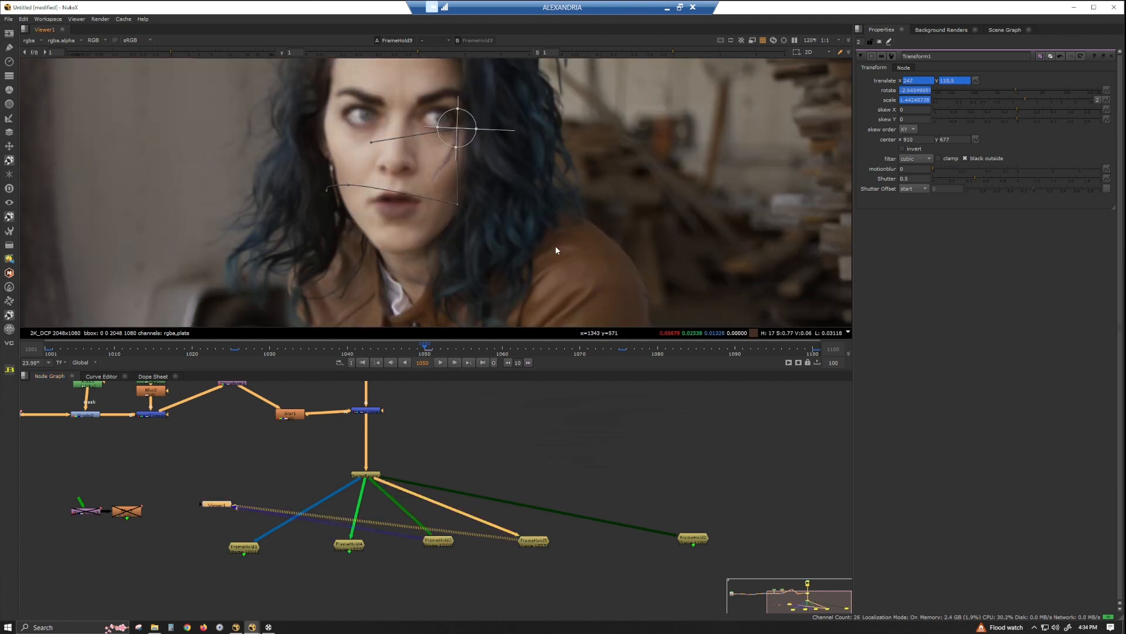
pyautogui.press('1')
pyautogui.press('2')
pyautogui.press('1')
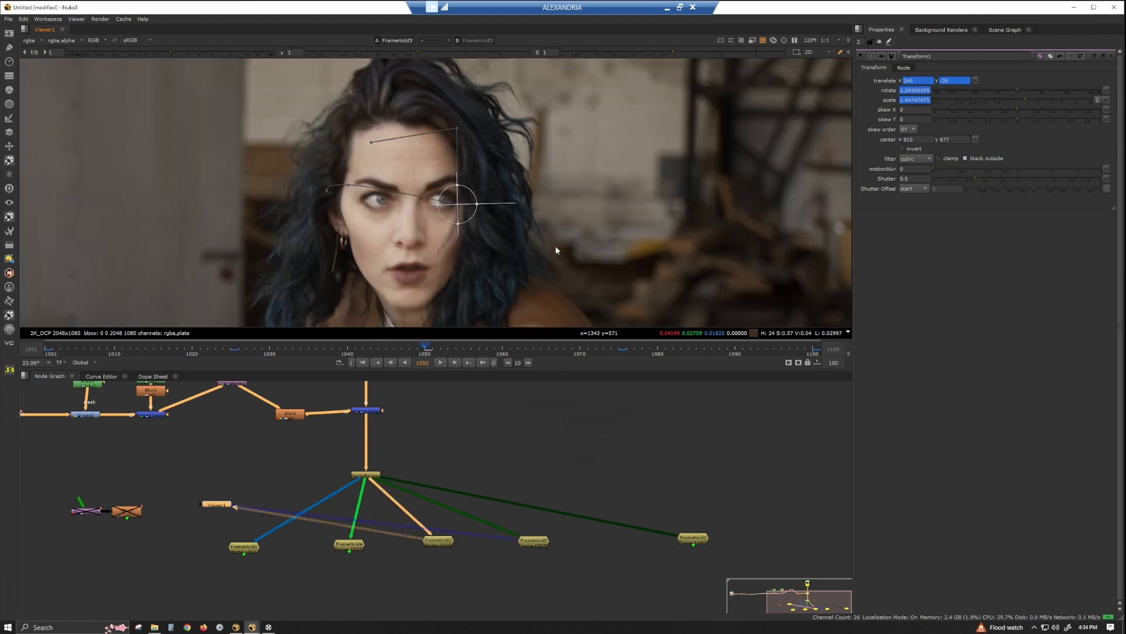
pyautogui.click(880, 42)
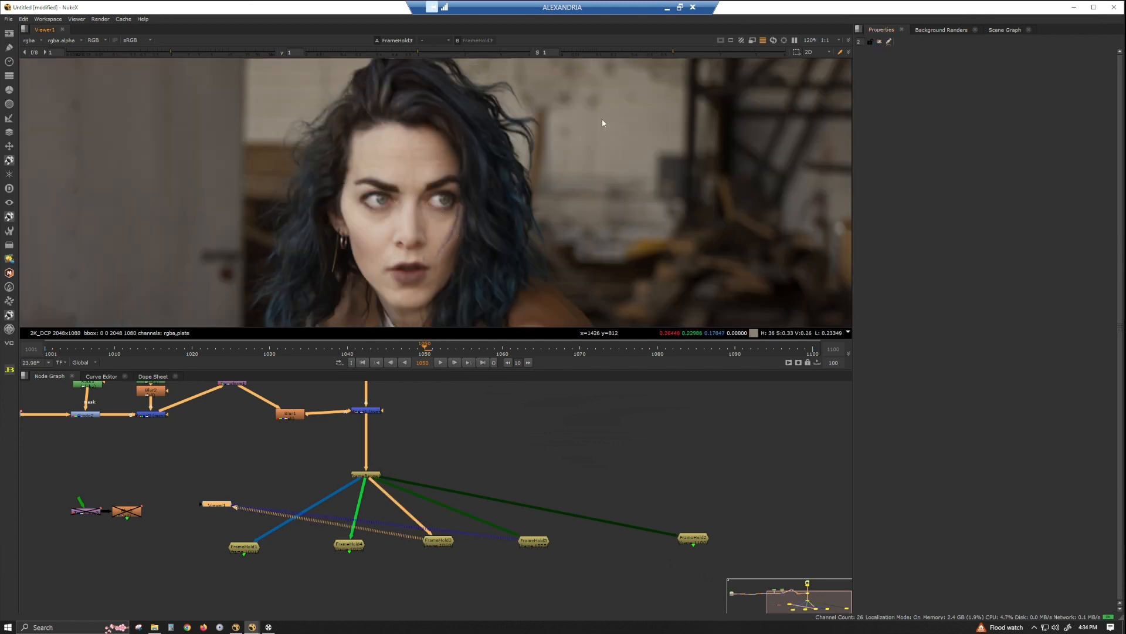
pyautogui.press('2')
pyautogui.press('1')
pyautogui.press('2')
pyautogui.press('1')
# Load the frame 1075 and frame 1100 holds into the viewer and compare the scar between them.
pyautogui.moveTo(538, 541); pyautogui.dragTo(533, 541)
pyautogui.moveTo(702, 542); pyautogui.dragTo(667, 545)
pyautogui.press('1')
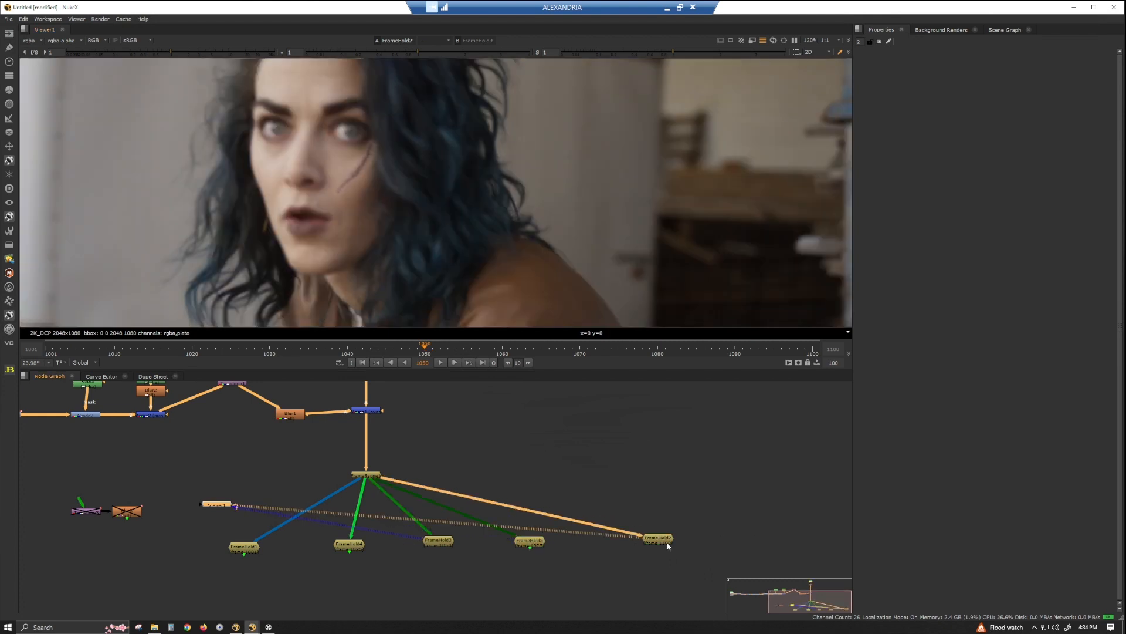
pyautogui.click(529, 542)
pyautogui.press('1')
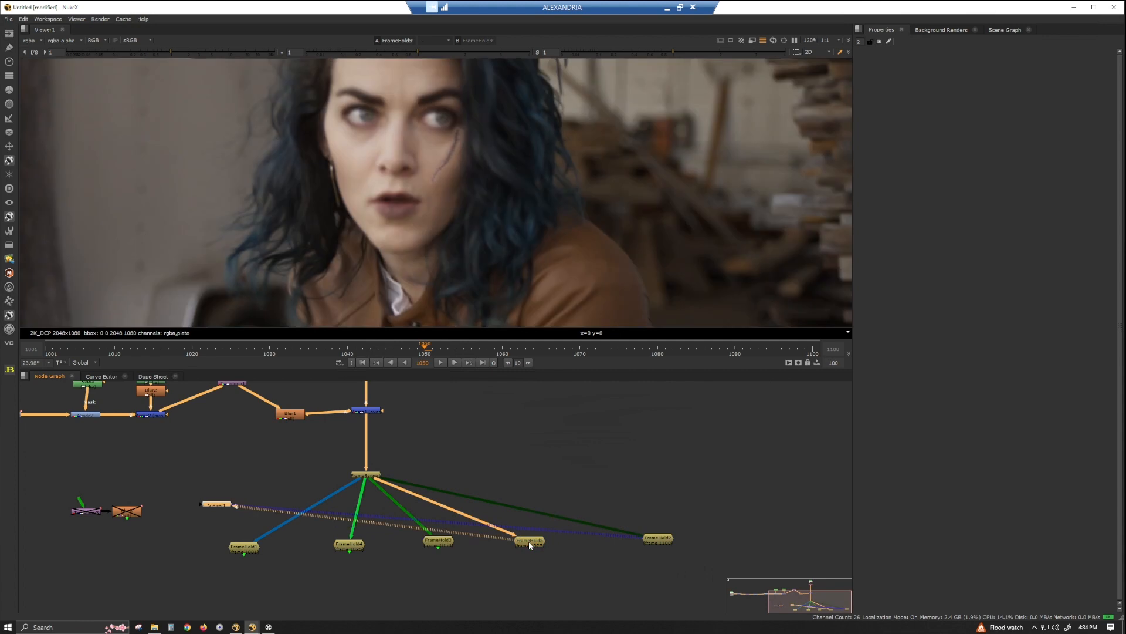
pyautogui.press('1')
pyautogui.press('2')
pyautogui.press('1')
pyautogui.press('2')
# Open the scar's Blur node and keyframe its size at 4 on frame 1075.
pyautogui.moveTo(357, 535); pyautogui.dragTo(574, 611, button='middle')
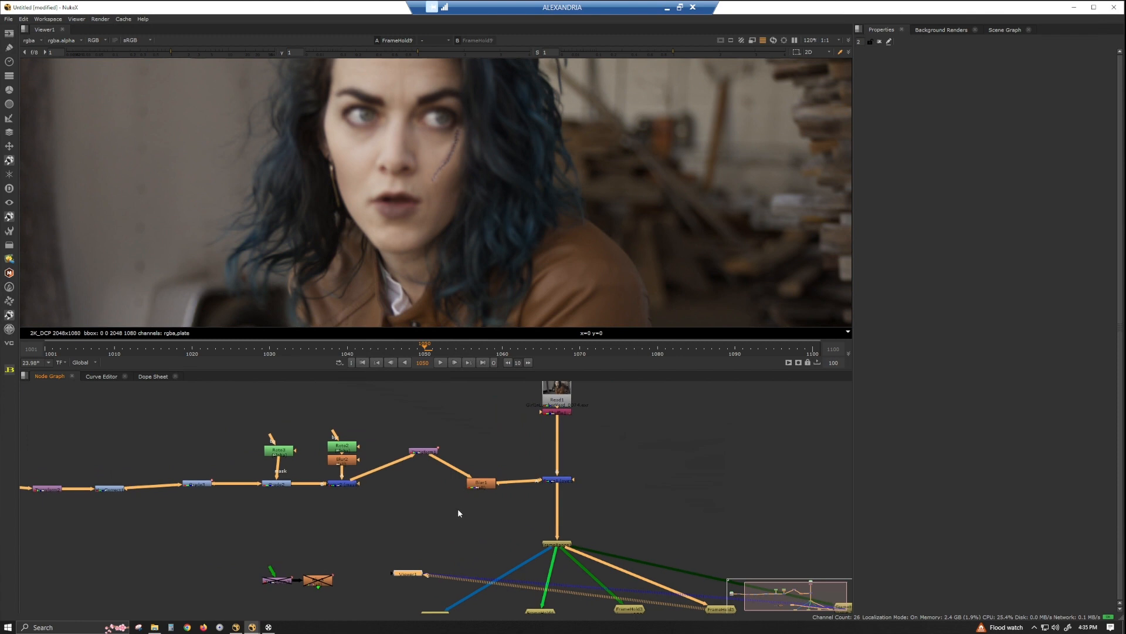
pyautogui.doubleClick(484, 487)
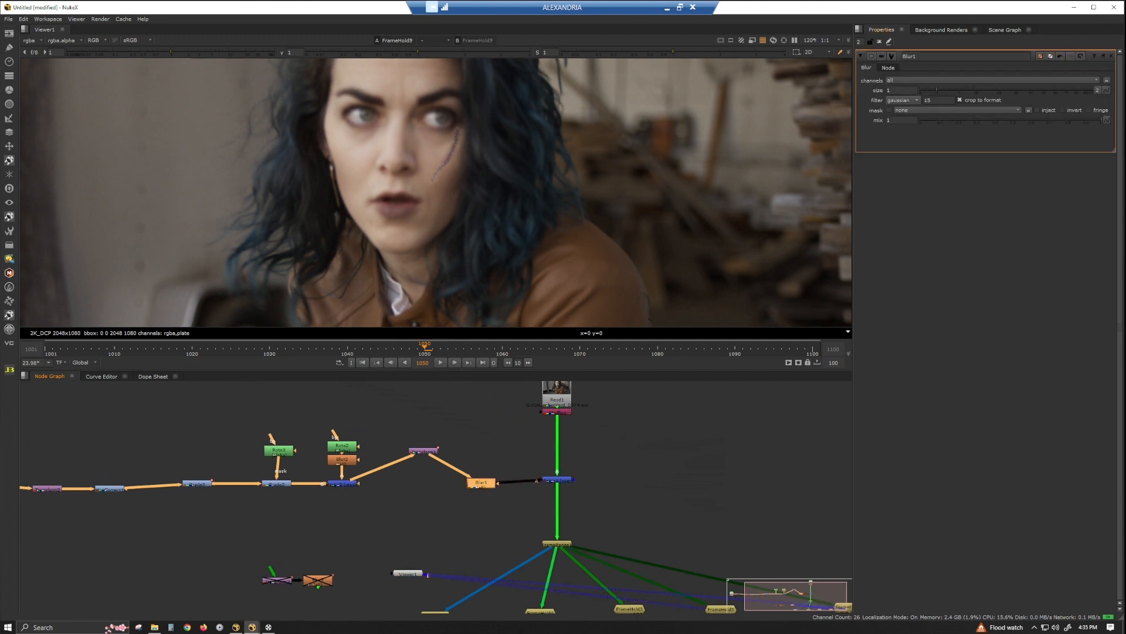
pyautogui.click(48, 351)
pyautogui.click(902, 90)
pyautogui.rightClick(911, 91)
pyautogui.click(924, 97)
pyautogui.click(814, 353)
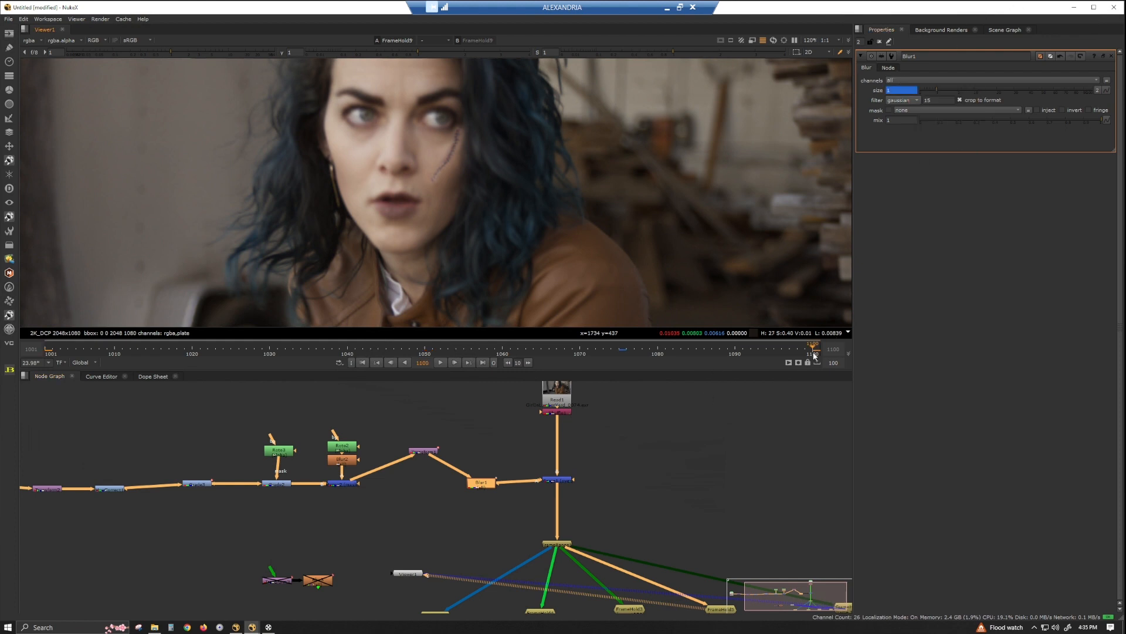
pyautogui.click(618, 347)
# Load the Merge that combines the scar with the plate into the viewer.
pyautogui.moveTo(726, 577); pyautogui.dragTo(578, 495, button='middle')
pyautogui.scroll(-2, 583, 502)
pyautogui.moveTo(408, 501); pyautogui.dragTo(500, 456)
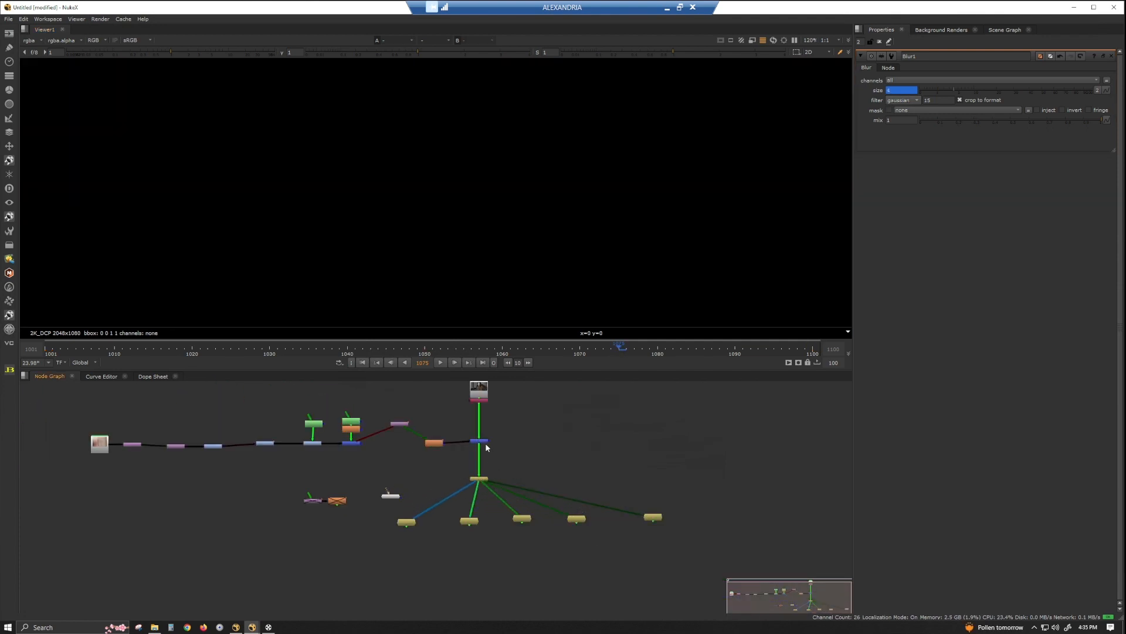
pyautogui.click(482, 441)
pyautogui.press('1')
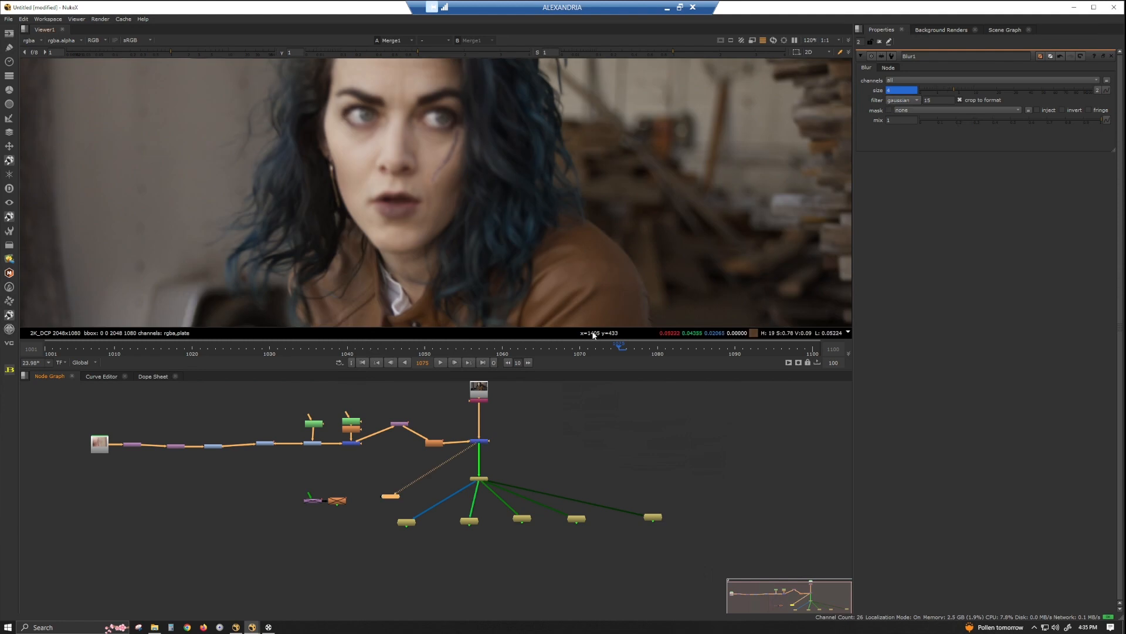
# Keyframe the Blur's size at frame 1050 and refine it to 1.4 while checking the scar close up.
pyautogui.click(423, 347)
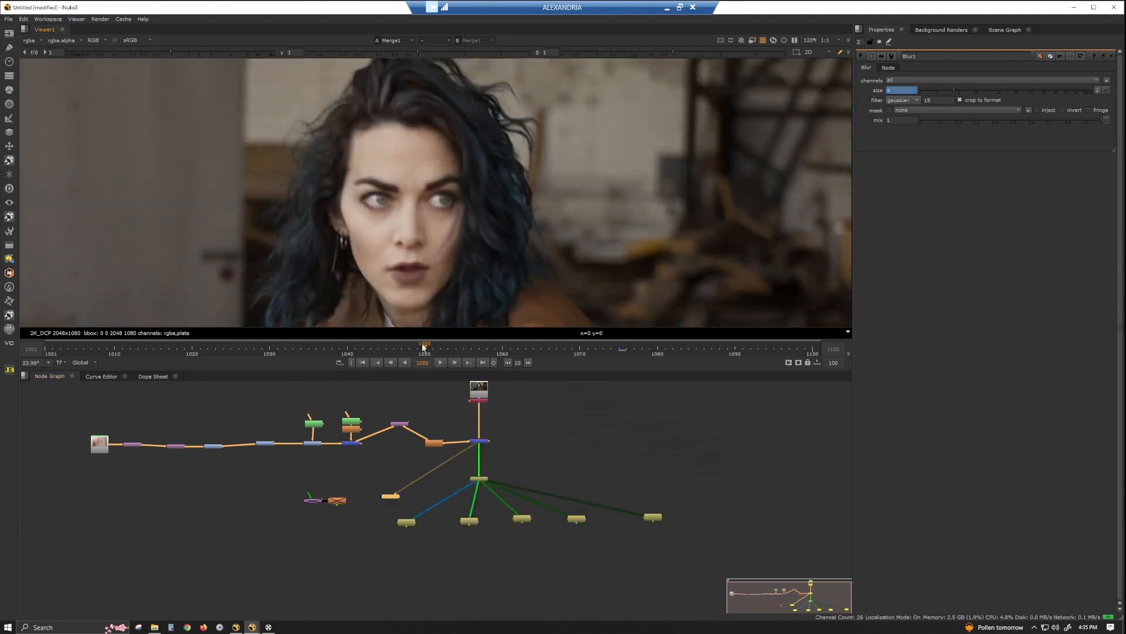
pyautogui.click(905, 91)
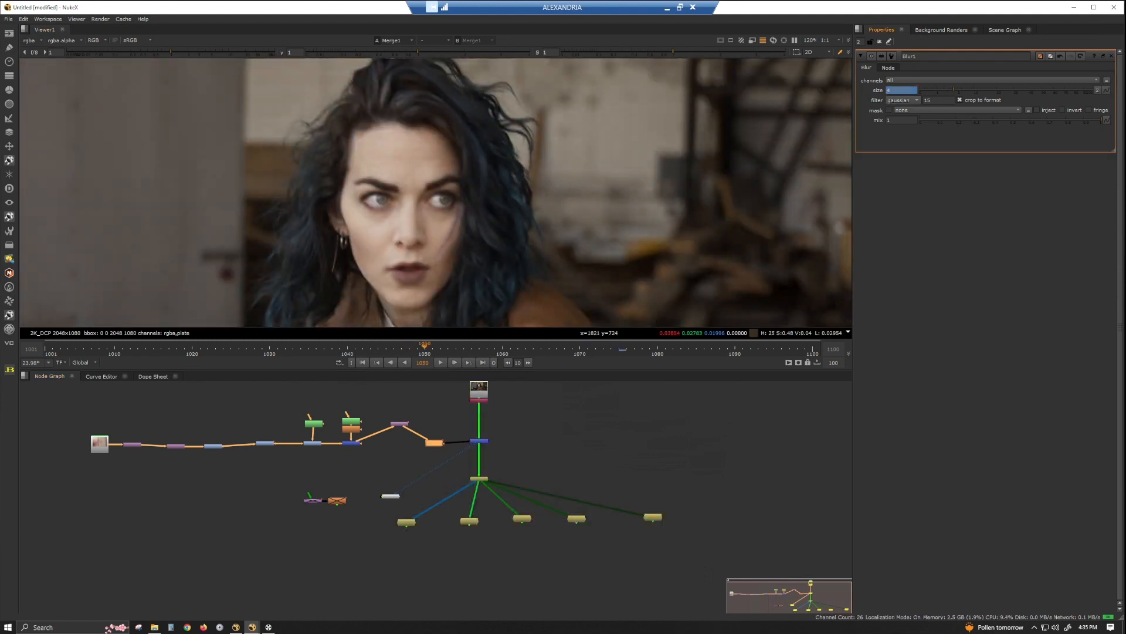
pyautogui.doubleClick(899, 91)
pyautogui.write('2')
pyautogui.press('Return')
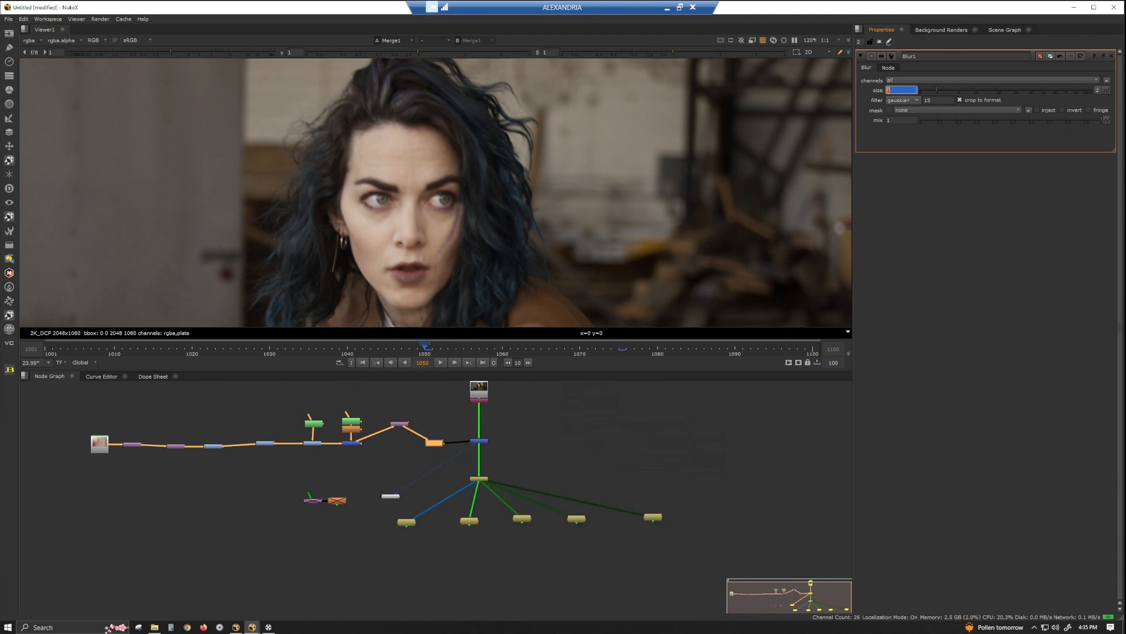
pyautogui.scroll(4, 442, 221)
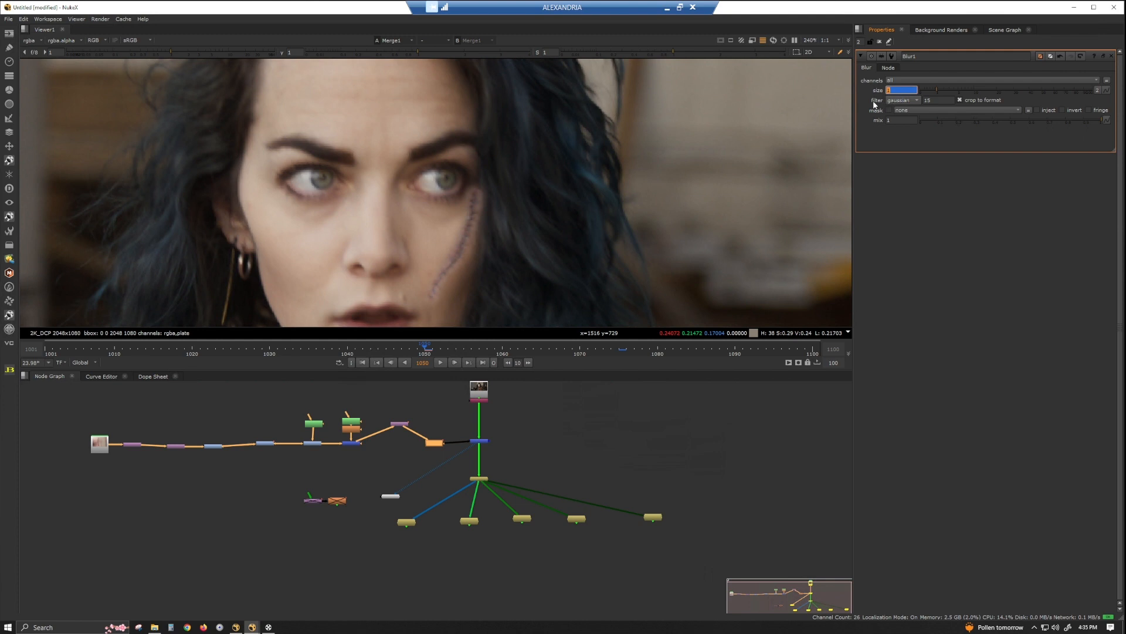
pyautogui.press('Up')
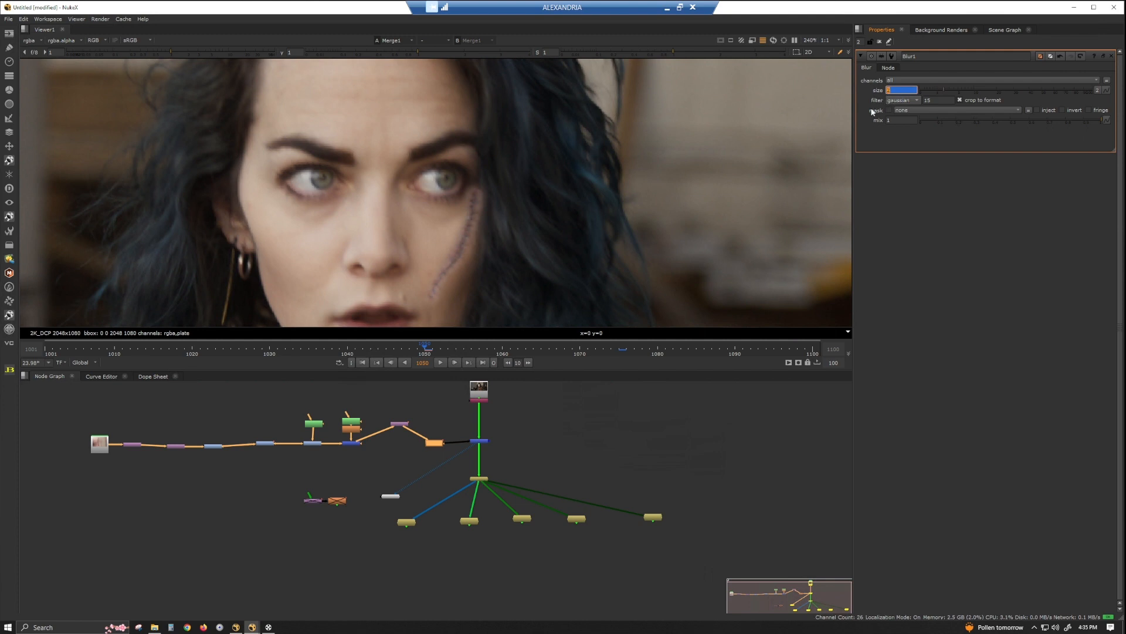
pyautogui.press('Right')
pyautogui.press('Down')
pyautogui.press('Down')
pyautogui.press('Down')
pyautogui.press('Down')
pyautogui.press('Down')
pyautogui.press('Down')
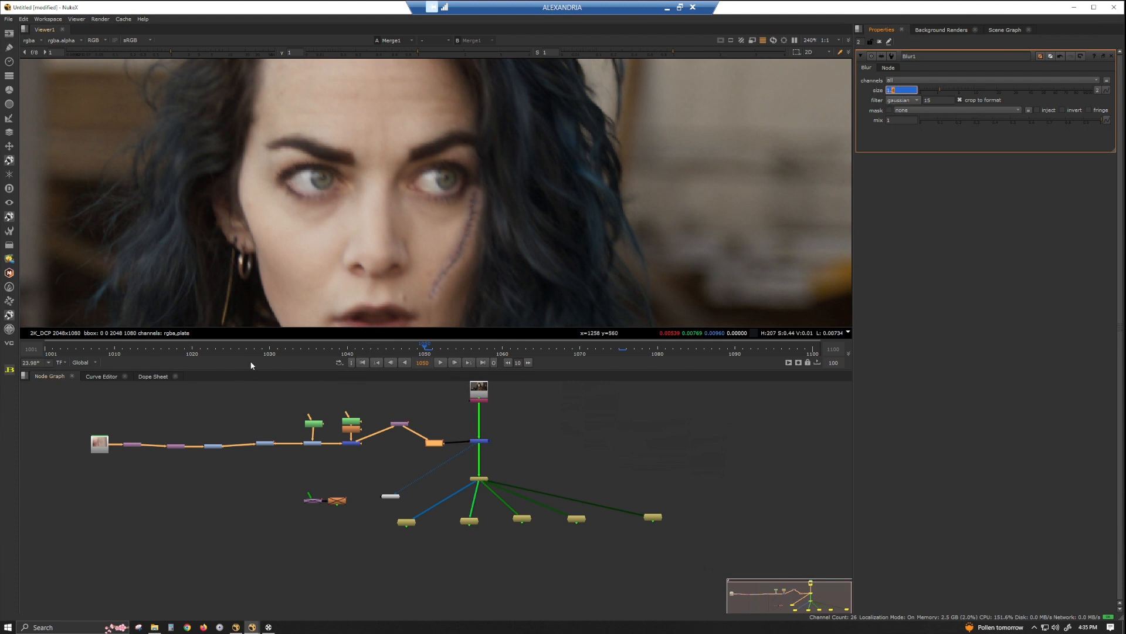
# Check the scar's blur at frame 1025, and keyframe the Blur size of 4 at frame 1100.
pyautogui.click(232, 348)
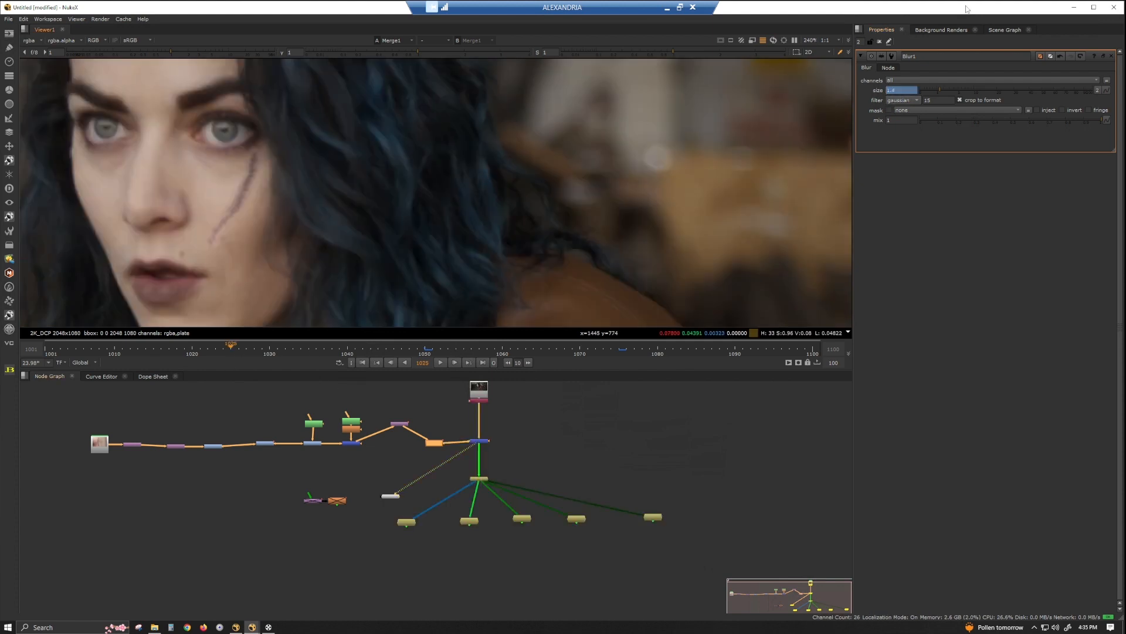
pyautogui.scroll(-3, 513, 192)
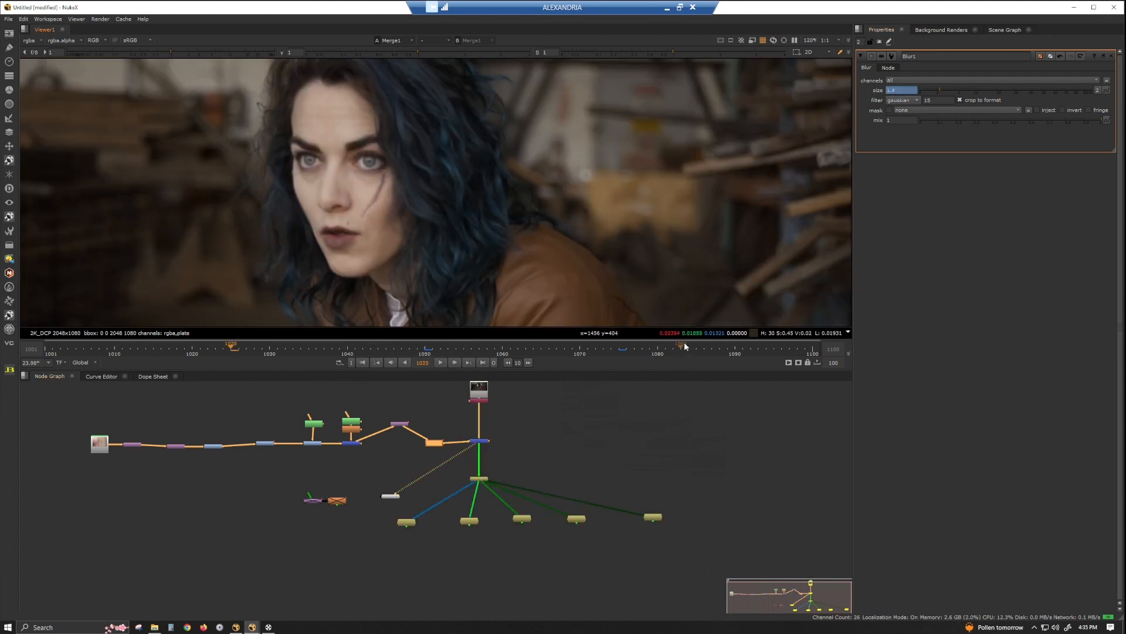
pyautogui.click(813, 351)
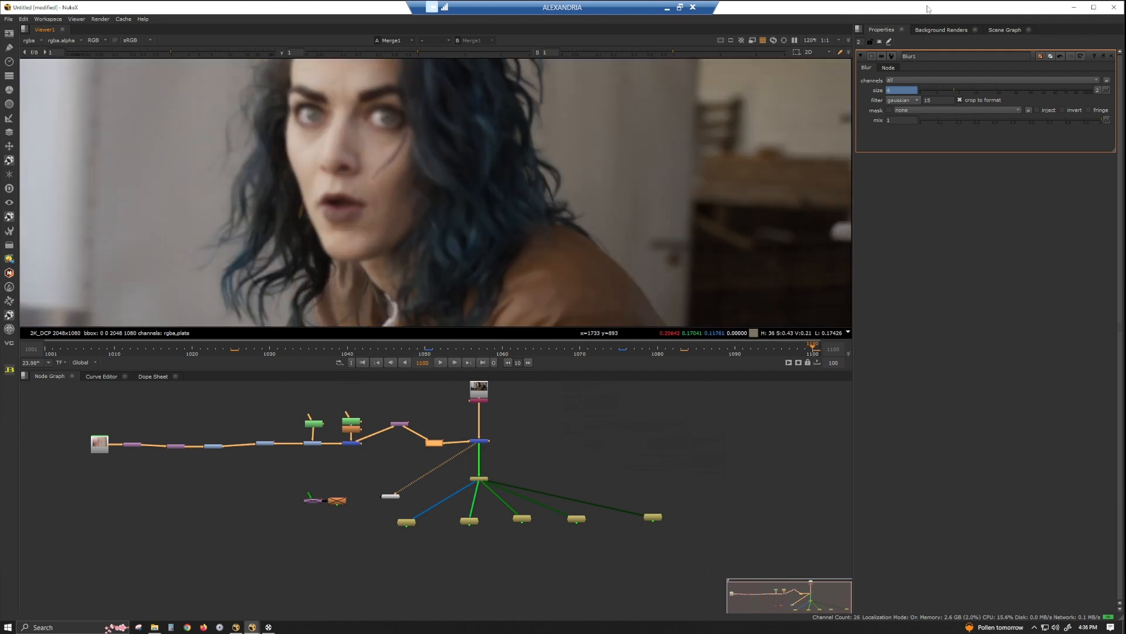
pyautogui.rightClick(909, 89)
pyautogui.click(917, 94)
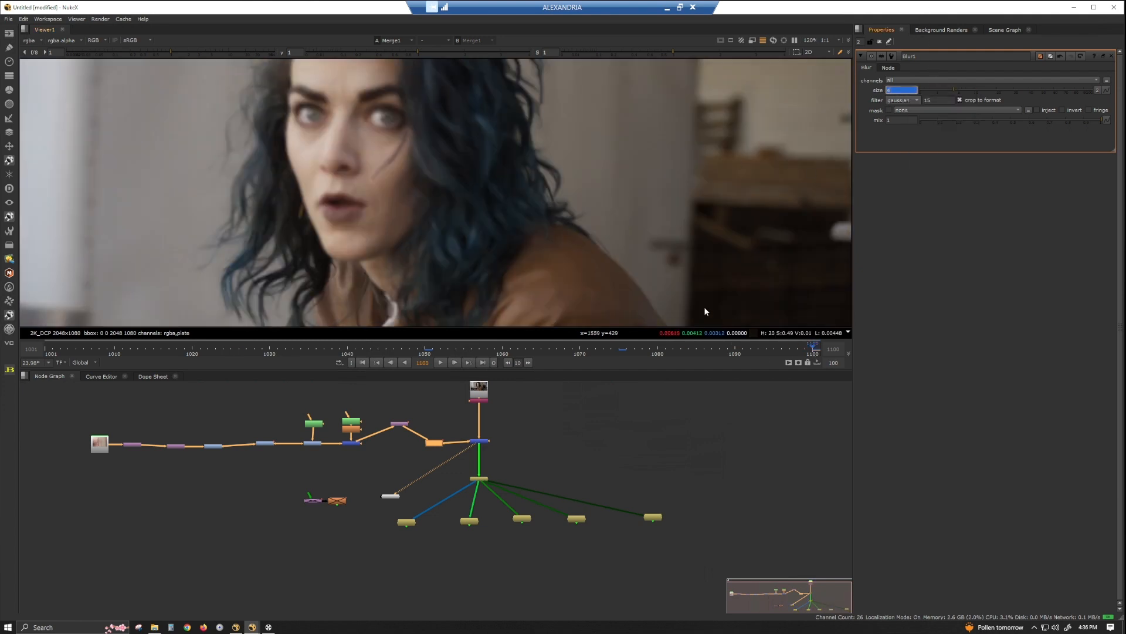
pyautogui.press('f')
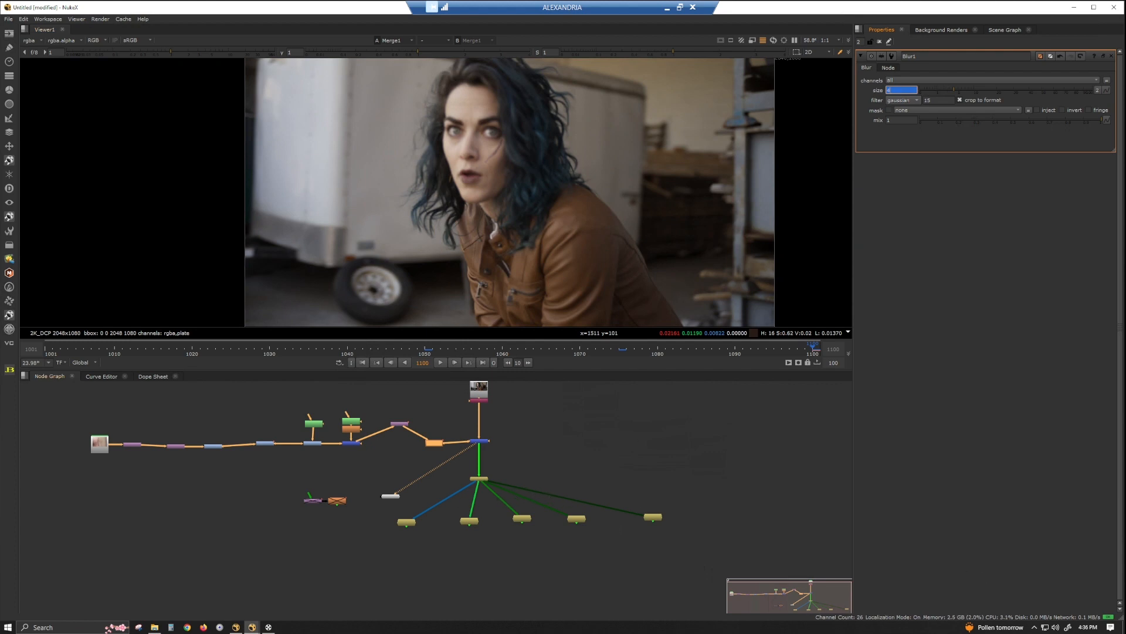
# Add an AppendClip node below the row of five FrameHold nodes.
pyautogui.moveTo(698, 545); pyautogui.dragTo(377, 507)
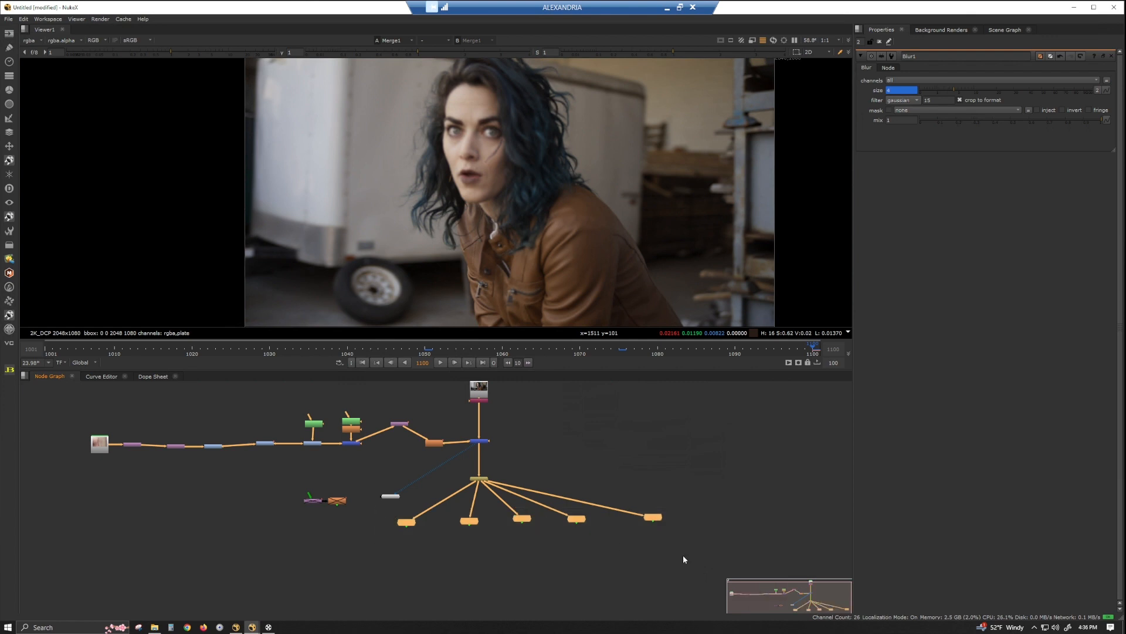
pyautogui.moveTo(681, 550); pyautogui.dragTo(617, 531, button='middle')
pyautogui.scroll(-2, 617, 528)
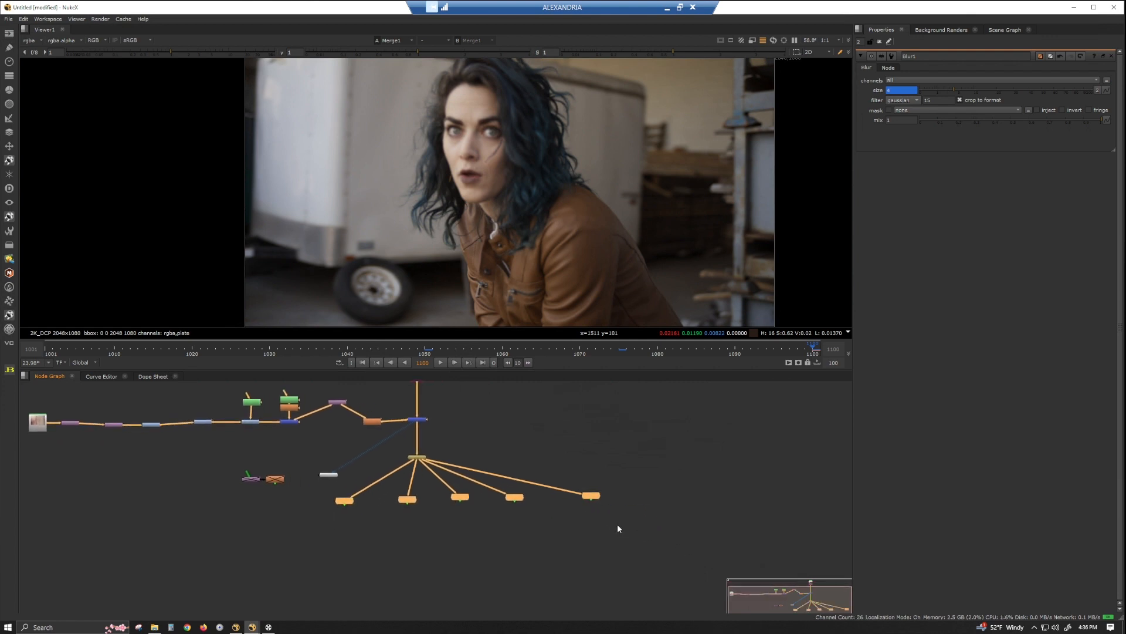
pyautogui.click(447, 530)
pyautogui.press('Tab')
pyautogui.write('a')
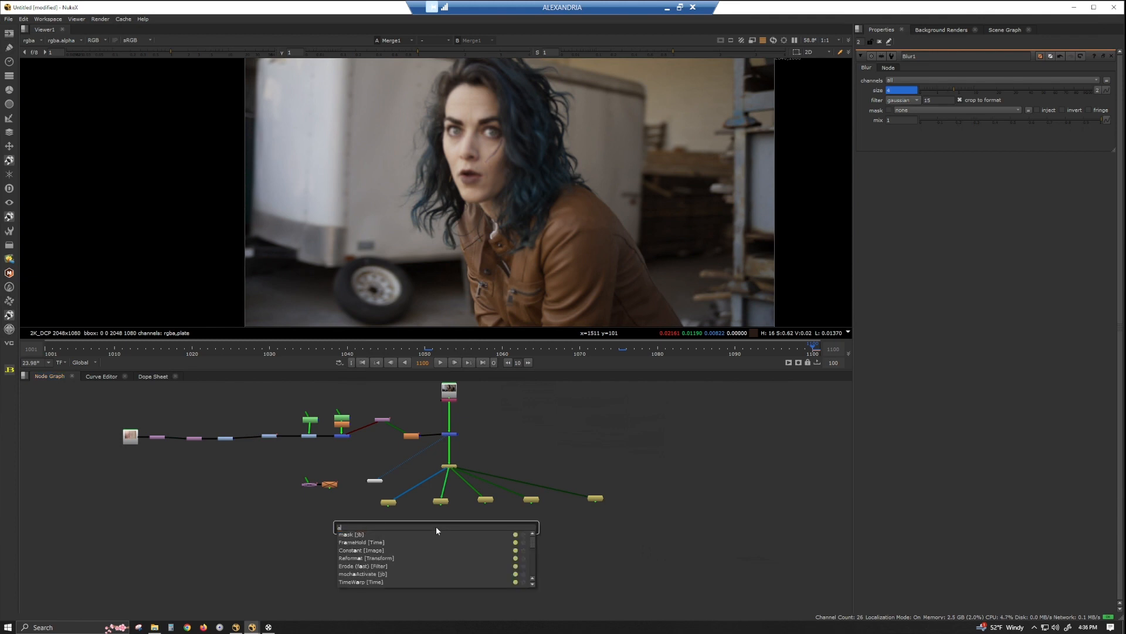
pyautogui.write('ppendClip [Time')
pyautogui.press('Return')
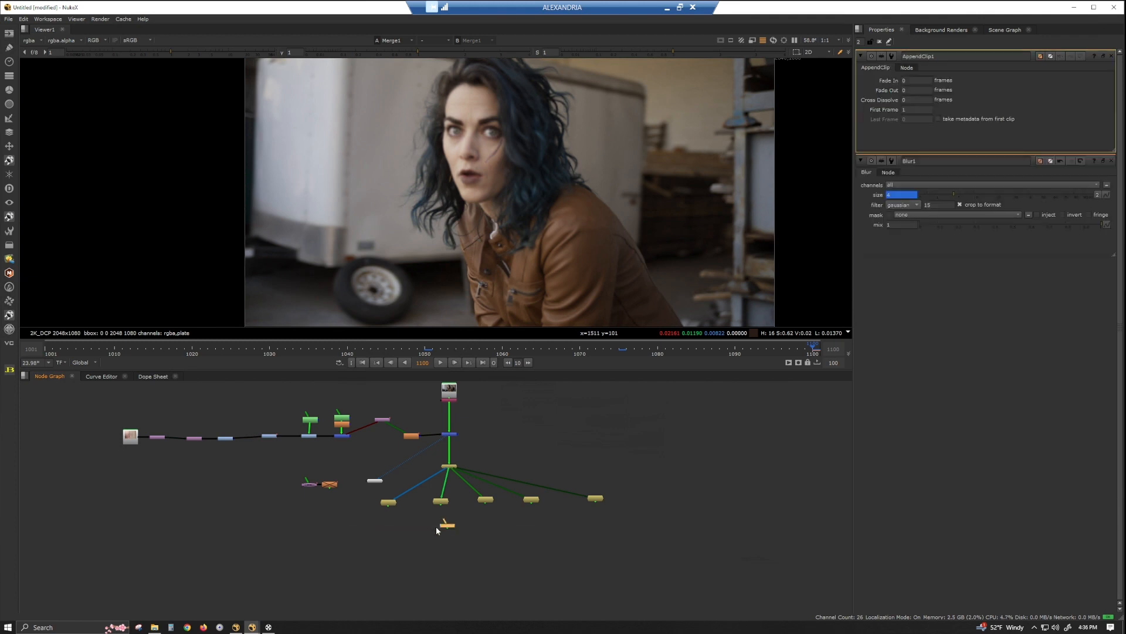
# Connect all five FrameHolds to the AppendClip in frame order and set its First Frame to 1001.
pyautogui.scroll(3, 431, 484)
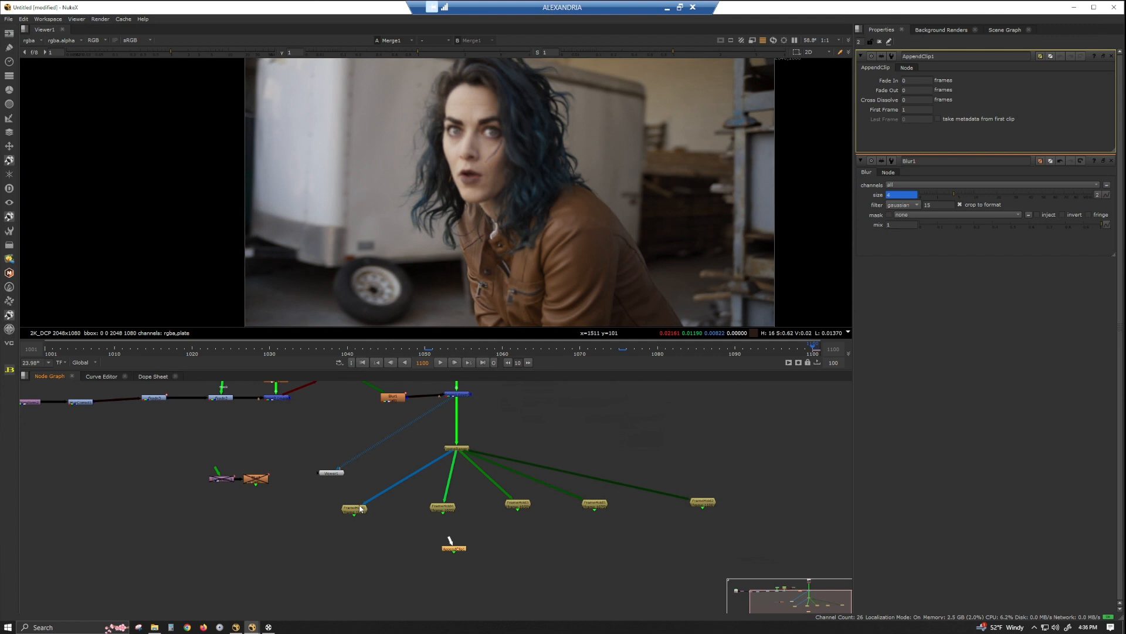
pyautogui.moveTo(455, 538); pyautogui.dragTo(707, 503)
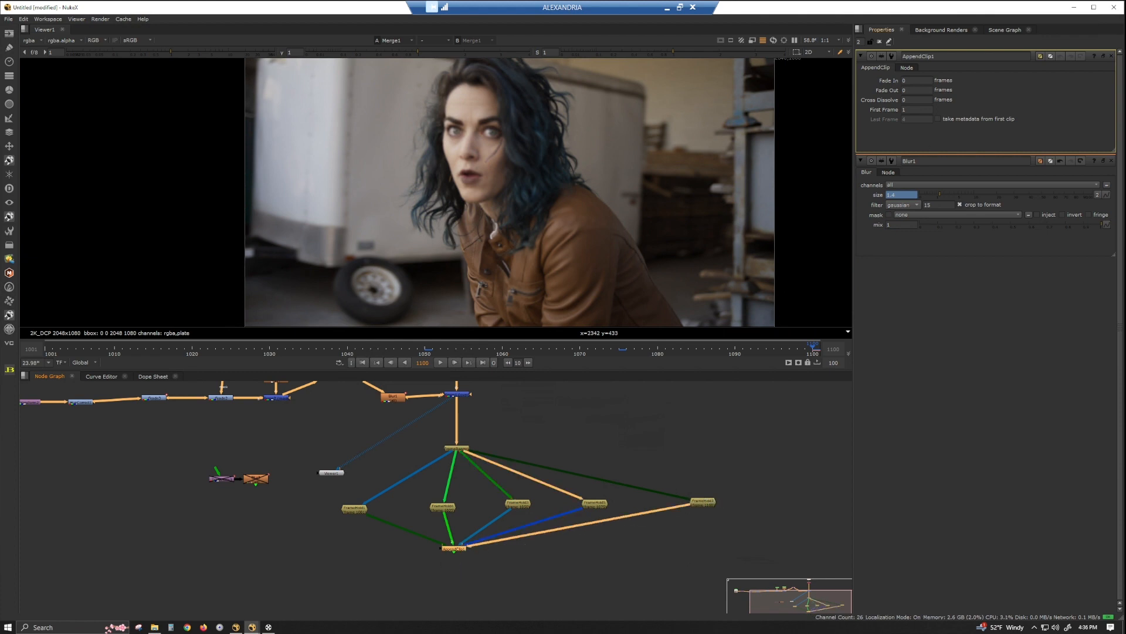
pyautogui.click(916, 110)
pyautogui.press('Return')
# Add a Write node after the AppendClip and place it off to the side.
pyautogui.click(457, 549)
pyautogui.press('w')
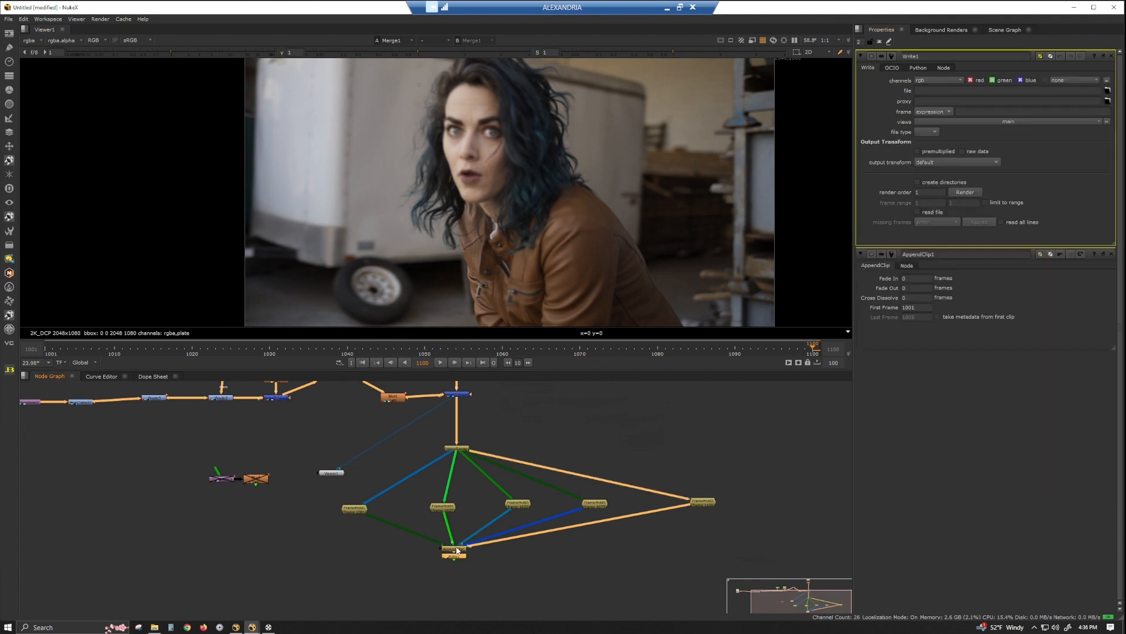
pyautogui.moveTo(462, 555); pyautogui.dragTo(362, 554)
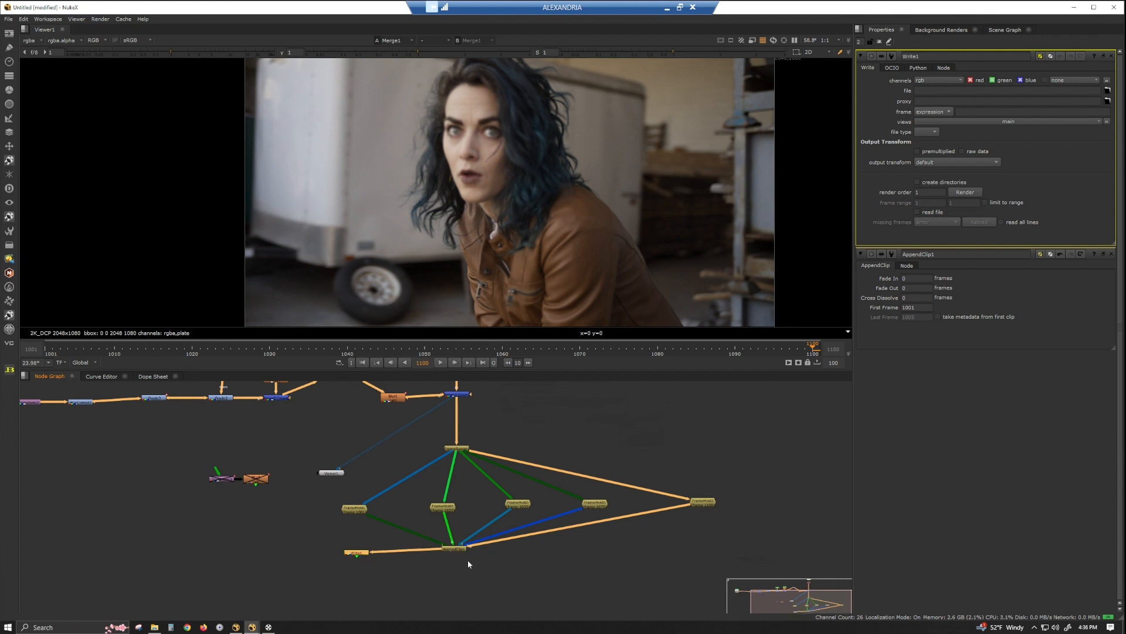
# Create a second Write node, connect it to the AppendClip and place it on the opposite side.
pyautogui.moveTo(468, 556); pyautogui.dragTo(464, 569, button='middle')
pyautogui.click(512, 568)
pyautogui.press('w')
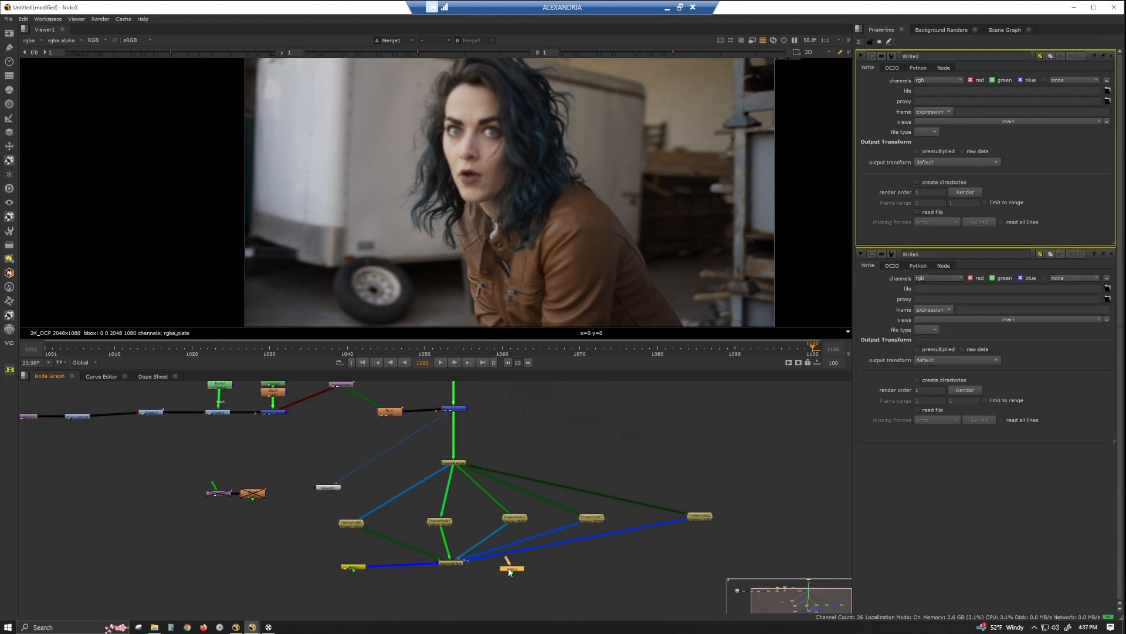
pyautogui.moveTo(506, 562); pyautogui.dragTo(453, 562)
pyautogui.moveTo(519, 574); pyautogui.dragTo(598, 578)
# Insert a Shuffle node between the AppendClip and the second Write node.
pyautogui.click(528, 582)
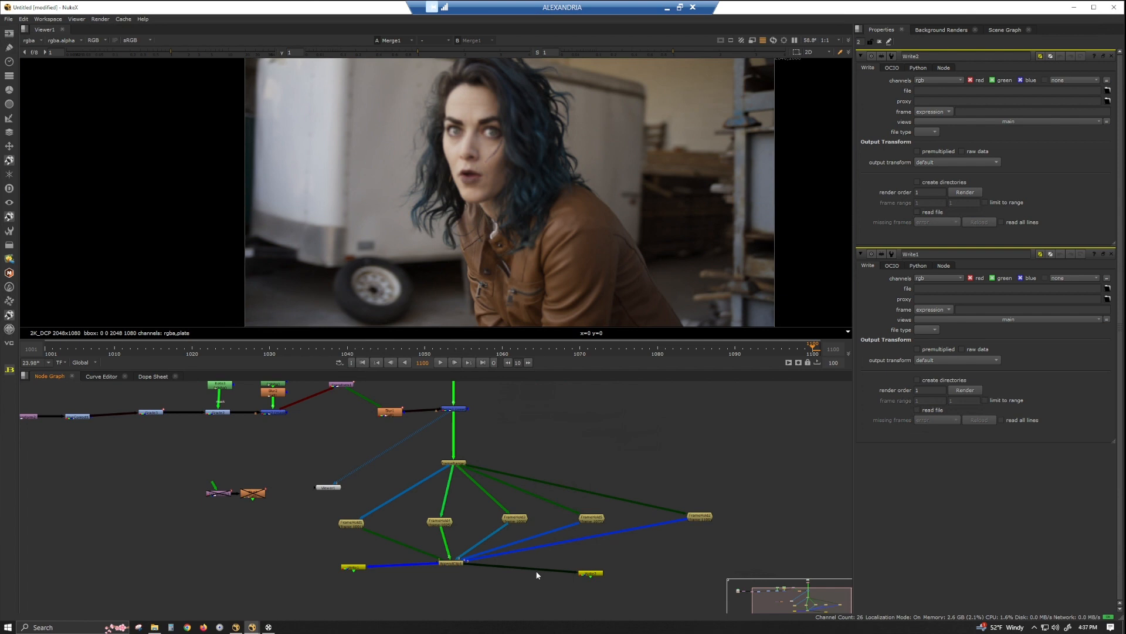
pyautogui.press('Tab')
pyautogui.write('shuffle')
pyautogui.press('Return')
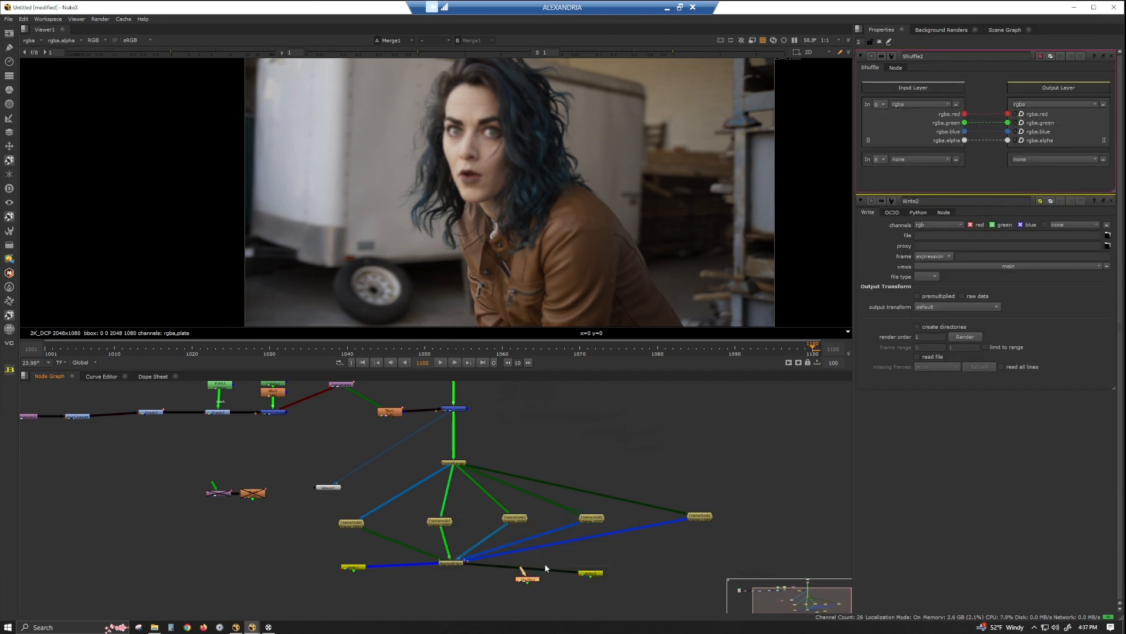
pyautogui.moveTo(536, 580); pyautogui.dragTo(544, 567)
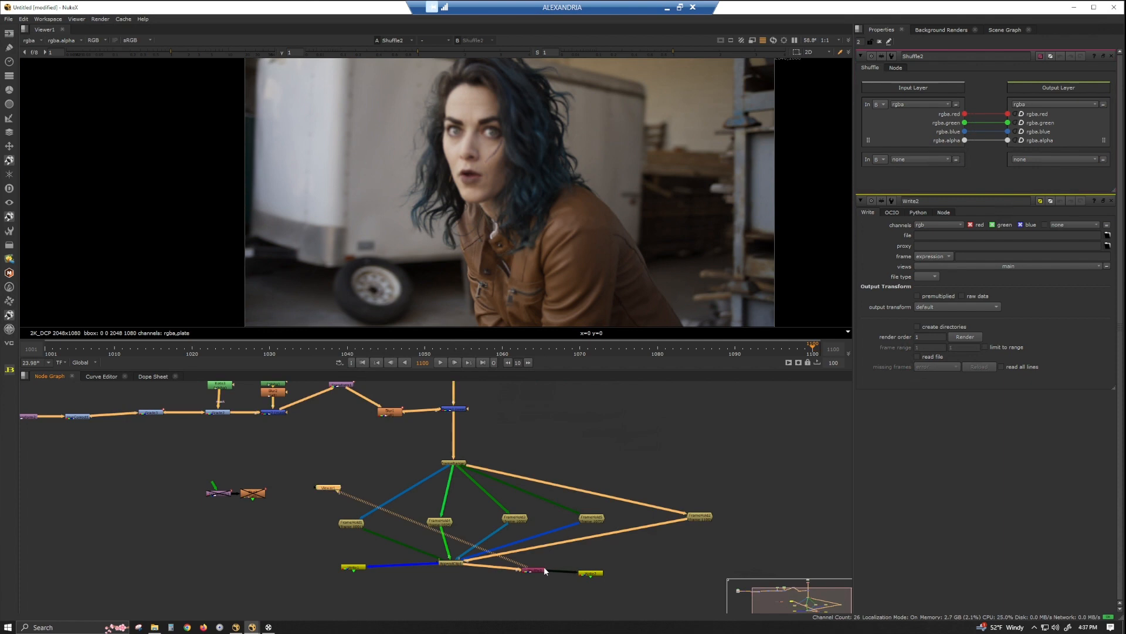
# Set the Shuffle's input layer to plate and arrange the Write nodes below the Shuffle and the AppendClip.
pyautogui.click(924, 104)
pyautogui.click(927, 150)
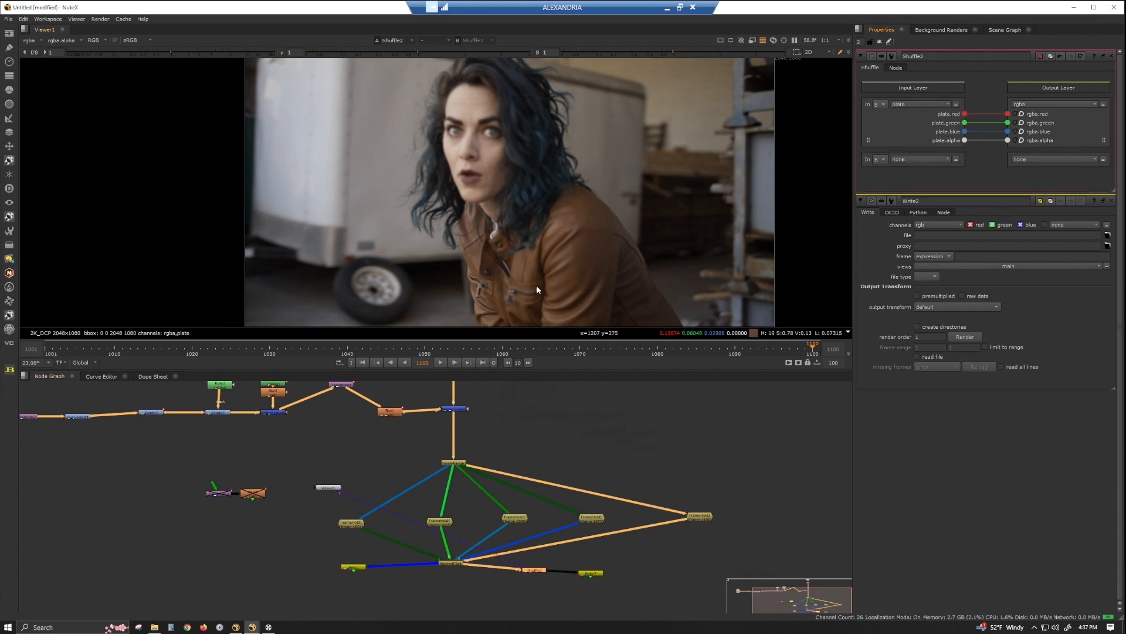
pyautogui.moveTo(591, 572); pyautogui.dragTo(534, 593)
pyautogui.moveTo(353, 568); pyautogui.dragTo(423, 605)
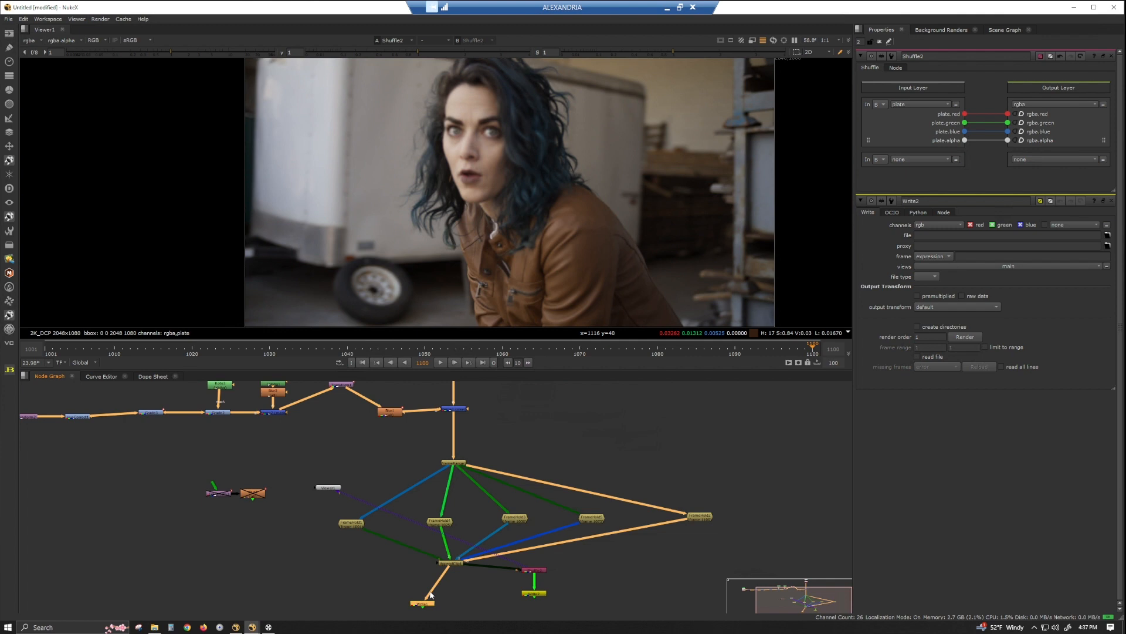